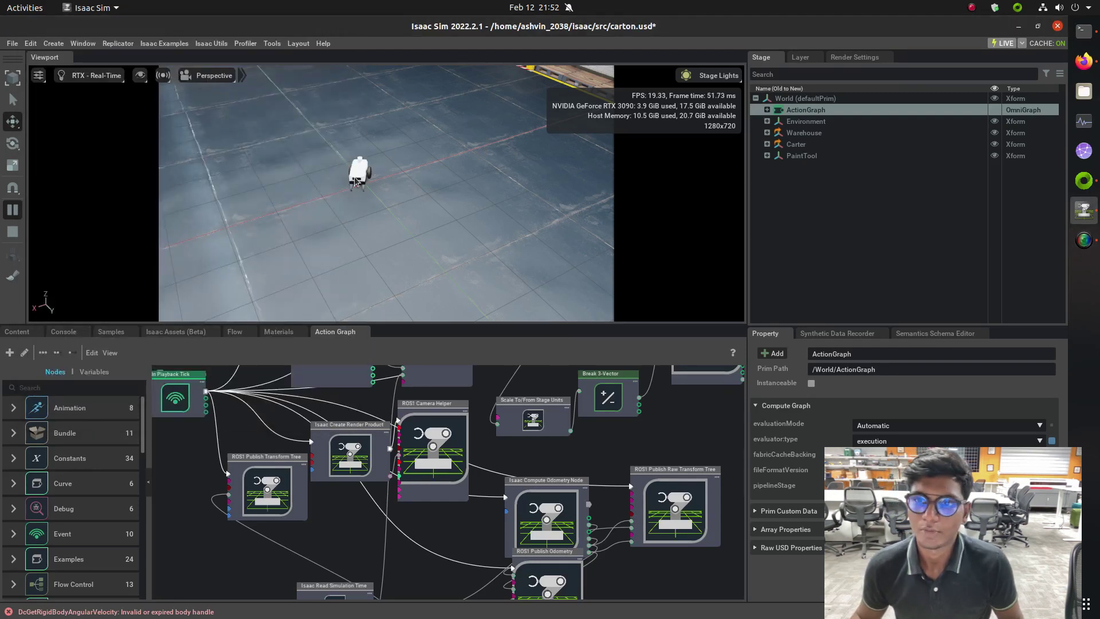
Step: Zoom and swing the viewport up to look over the Carter scene toward the back wall
{"action": "scroll", "coordinate": [355, 181], "scroll_direction": "up", "scroll_amount": 8}
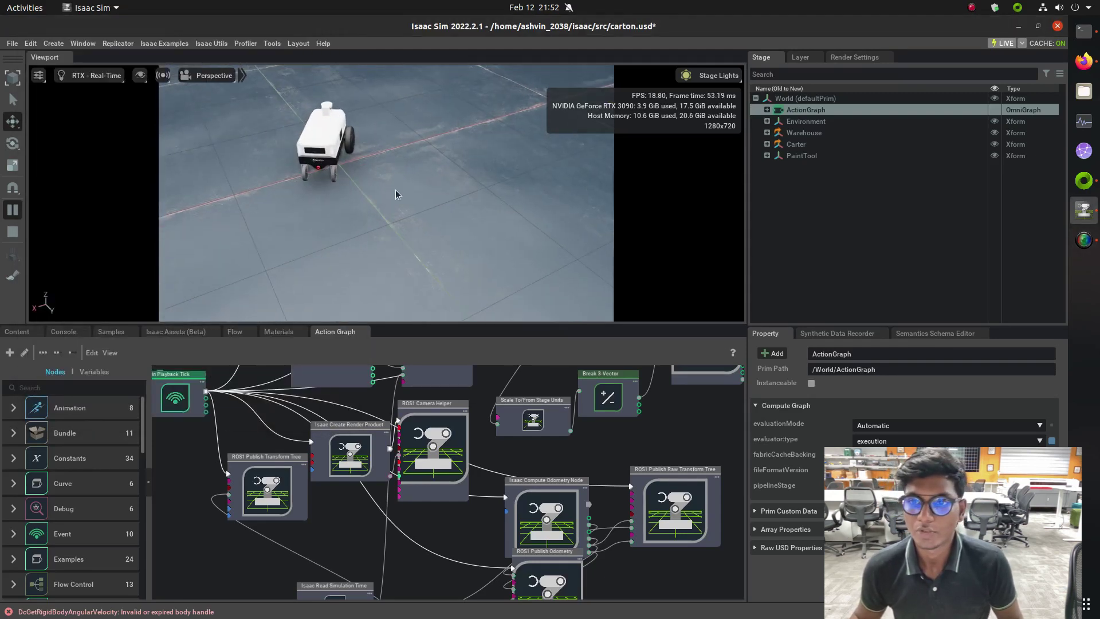
{"action": "right_click_drag", "start_coordinate": [395, 194], "coordinate": [344, 131]}
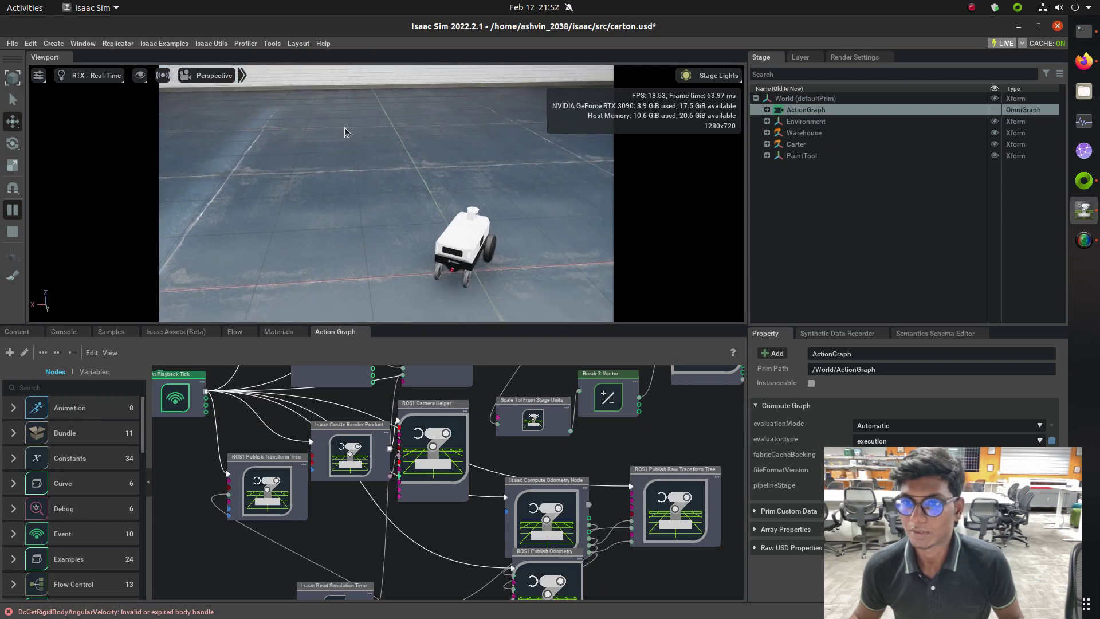
{"action": "scroll", "coordinate": [432, 480], "scroll_direction": "down", "scroll_amount": 5}
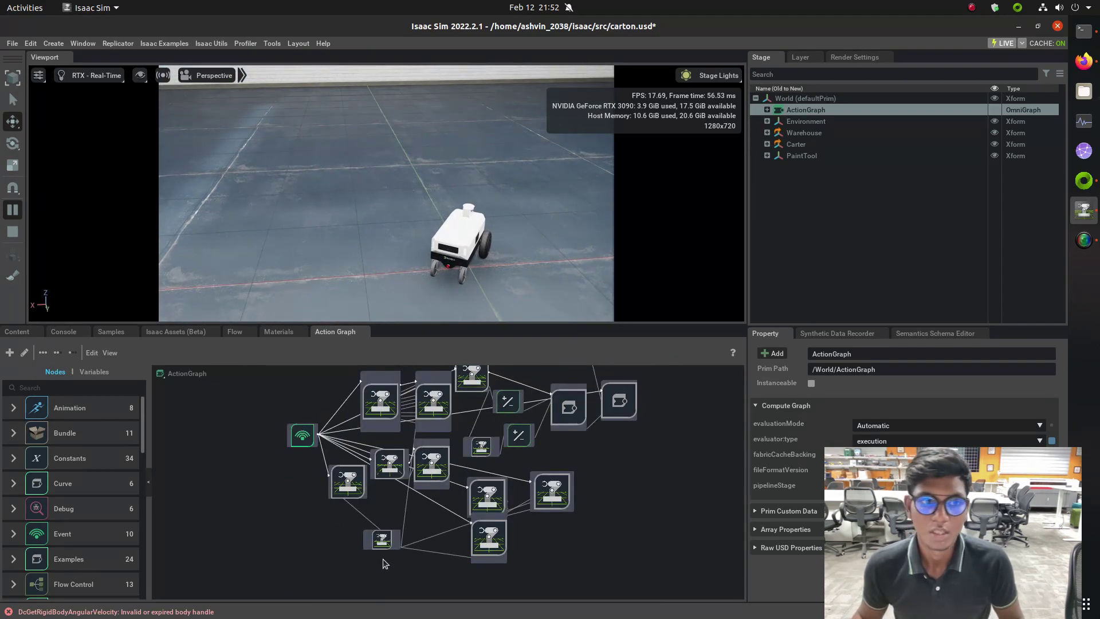
{"action": "scroll", "coordinate": [382, 561], "scroll_direction": "up", "scroll_amount": 2}
{"action": "scroll", "coordinate": [263, 374], "scroll_direction": "up", "scroll_amount": 10}
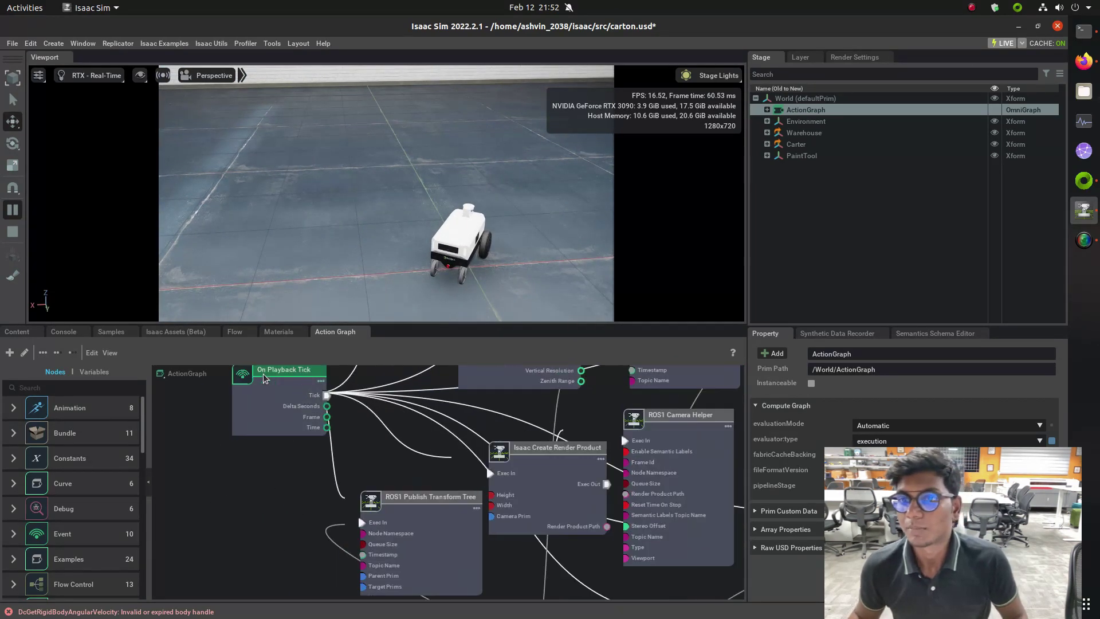
{"action": "scroll", "coordinate": [302, 393], "scroll_direction": "down", "scroll_amount": 4}
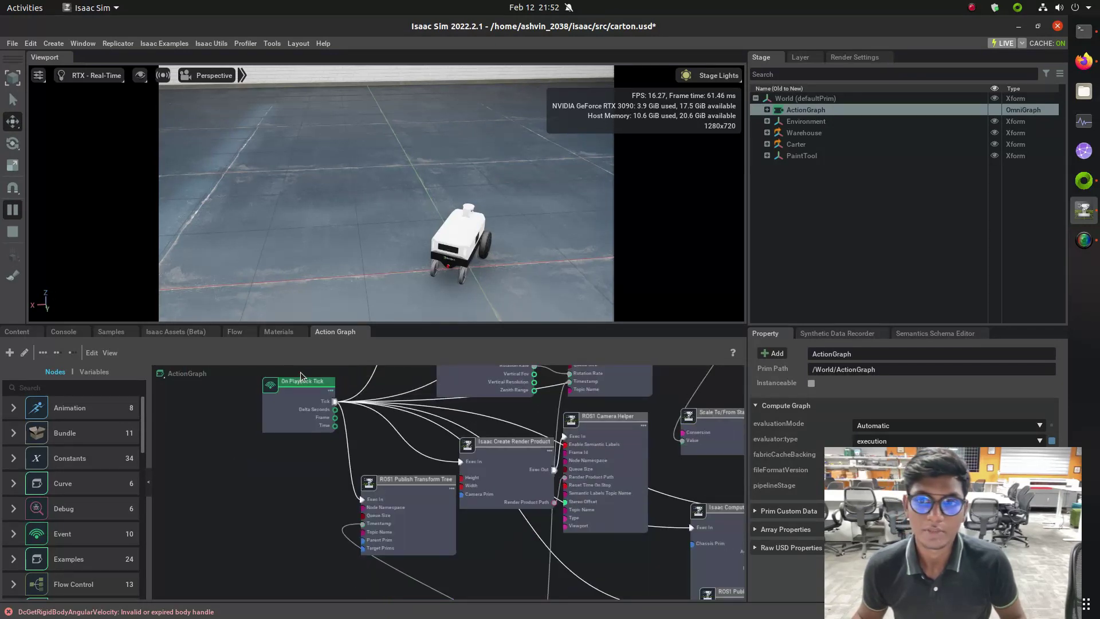
{"action": "scroll", "coordinate": [300, 373], "scroll_direction": "up", "scroll_amount": 7}
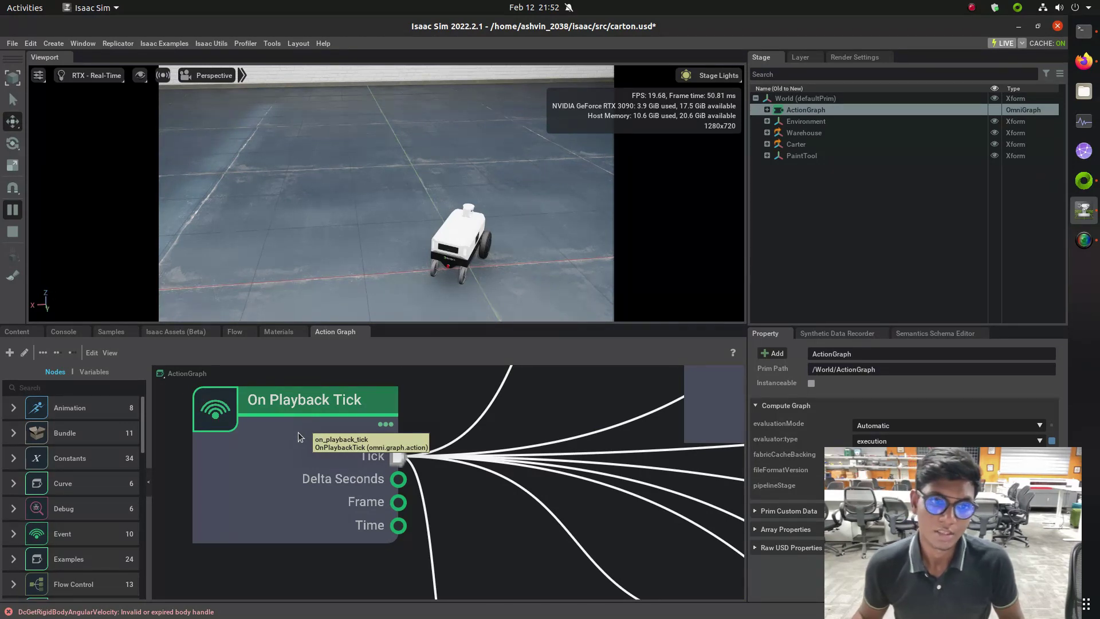
{"action": "scroll", "coordinate": [298, 436], "scroll_direction": "down", "scroll_amount": 5}
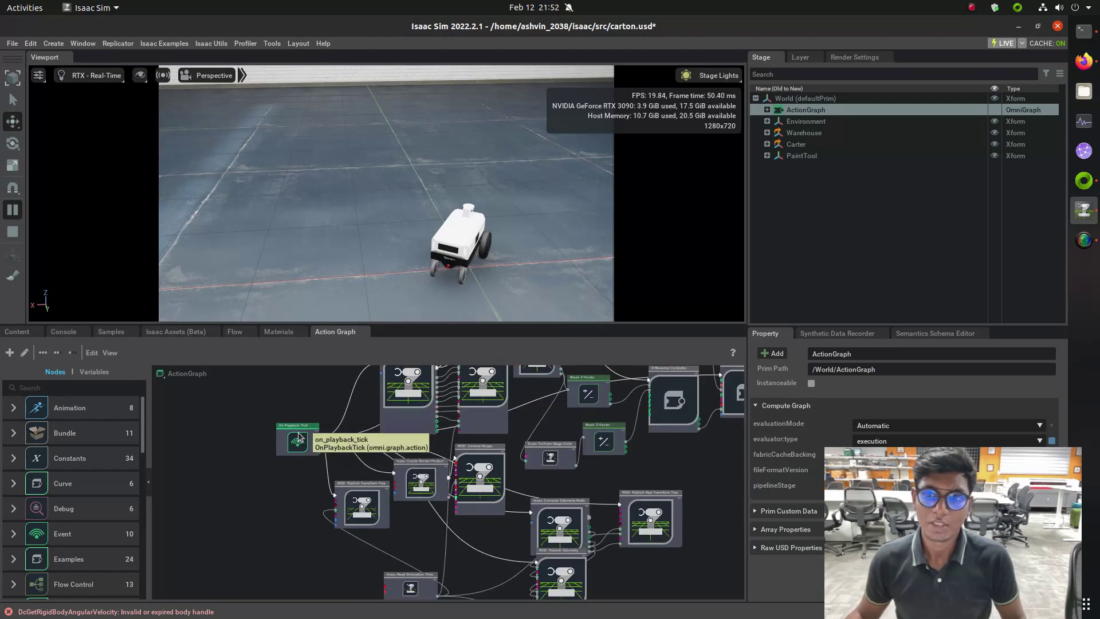
{"action": "scroll", "coordinate": [372, 579], "scroll_direction": "down", "scroll_amount": 2}
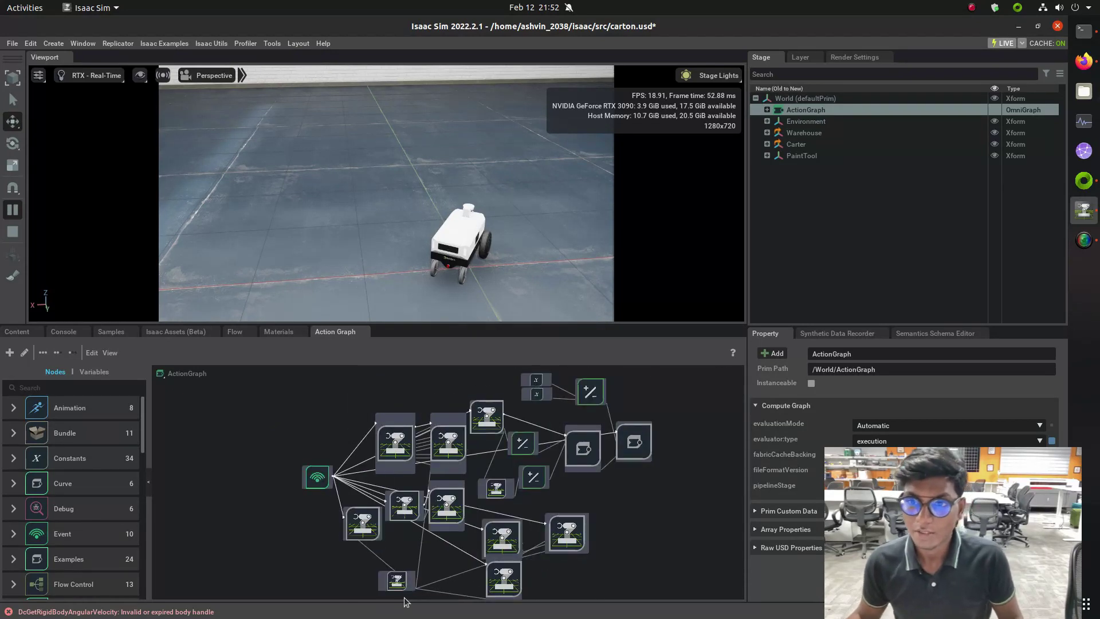
{"action": "scroll", "coordinate": [404, 599], "scroll_direction": "up", "scroll_amount": 6}
{"action": "scroll", "coordinate": [355, 531], "scroll_direction": "up", "scroll_amount": 2}
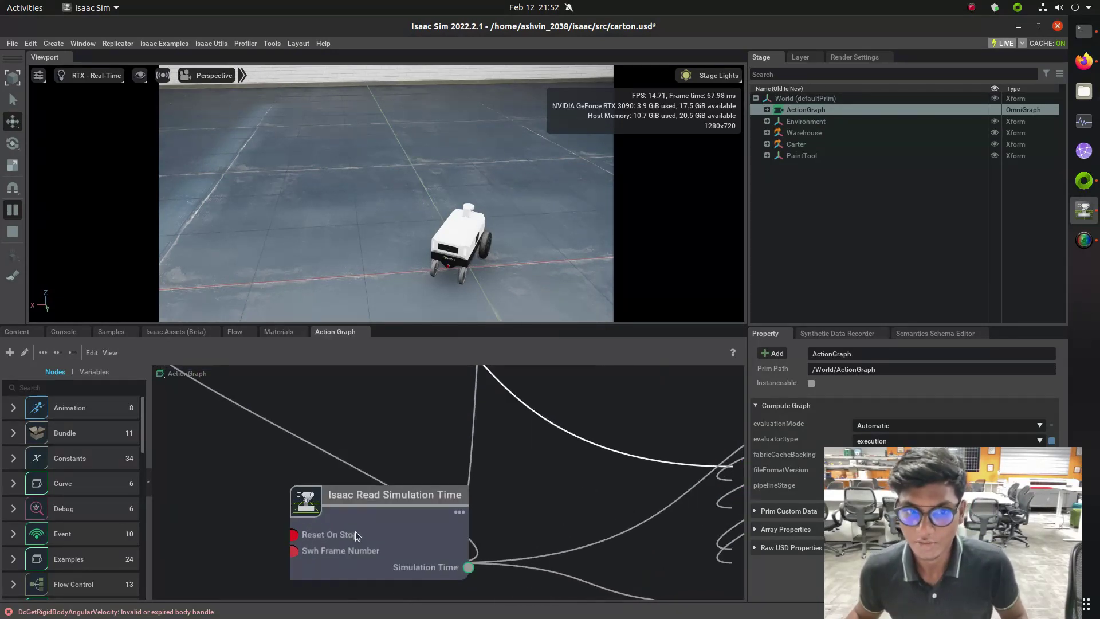
{"action": "scroll", "coordinate": [321, 533], "scroll_direction": "down", "scroll_amount": 2}
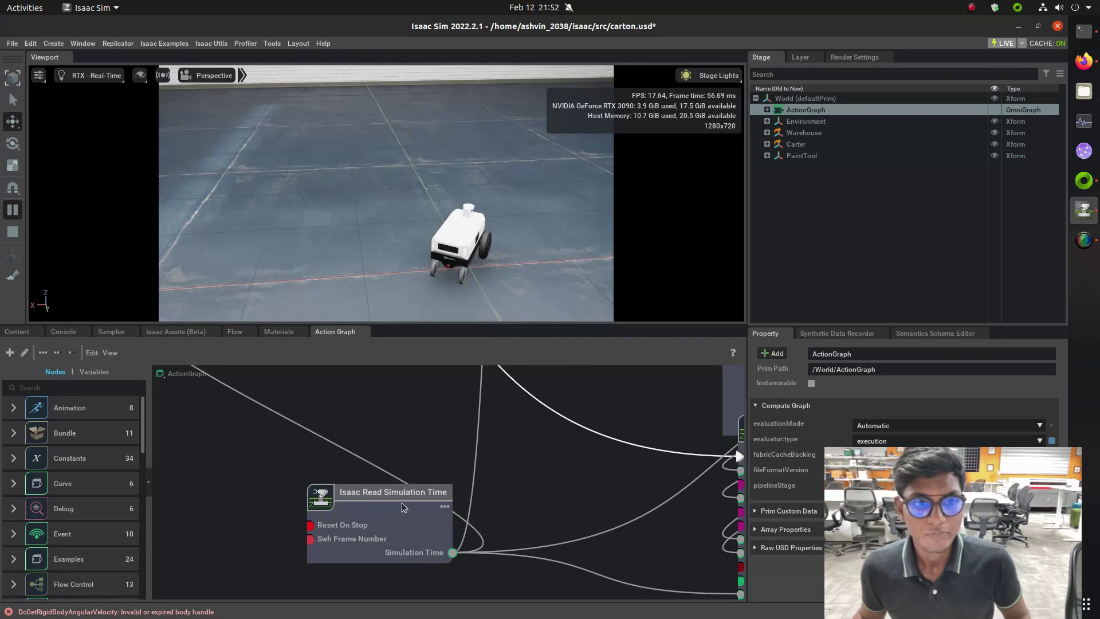
{"action": "scroll", "coordinate": [401, 518], "scroll_direction": "down", "scroll_amount": 4}
{"action": "scroll", "coordinate": [403, 521], "scroll_direction": "down", "scroll_amount": 3}
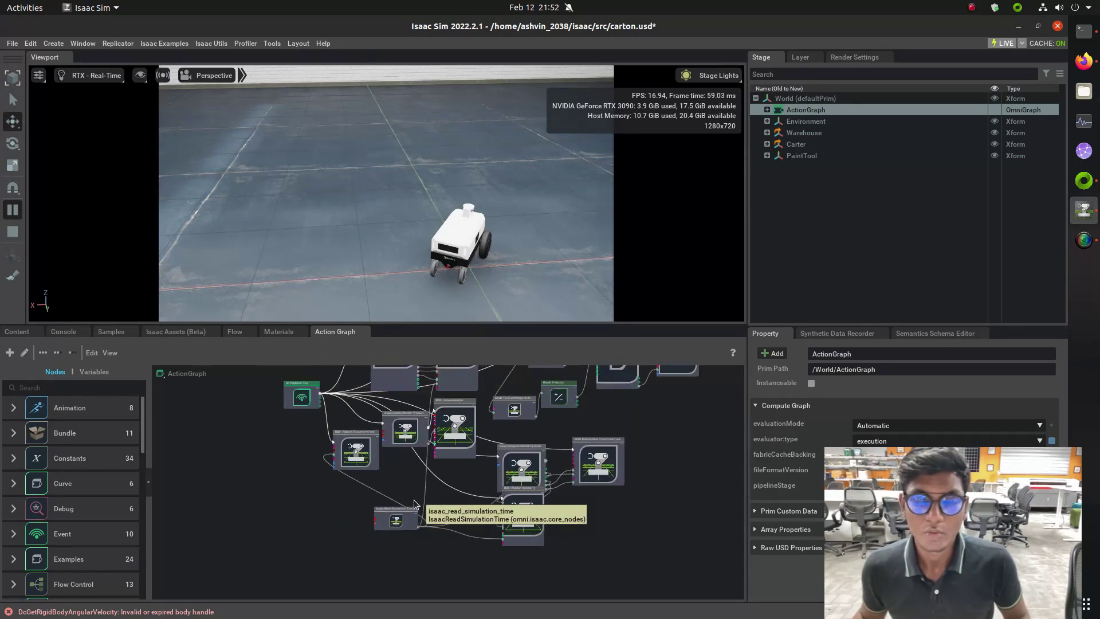
{"action": "scroll", "coordinate": [395, 425], "scroll_direction": "up", "scroll_amount": 5}
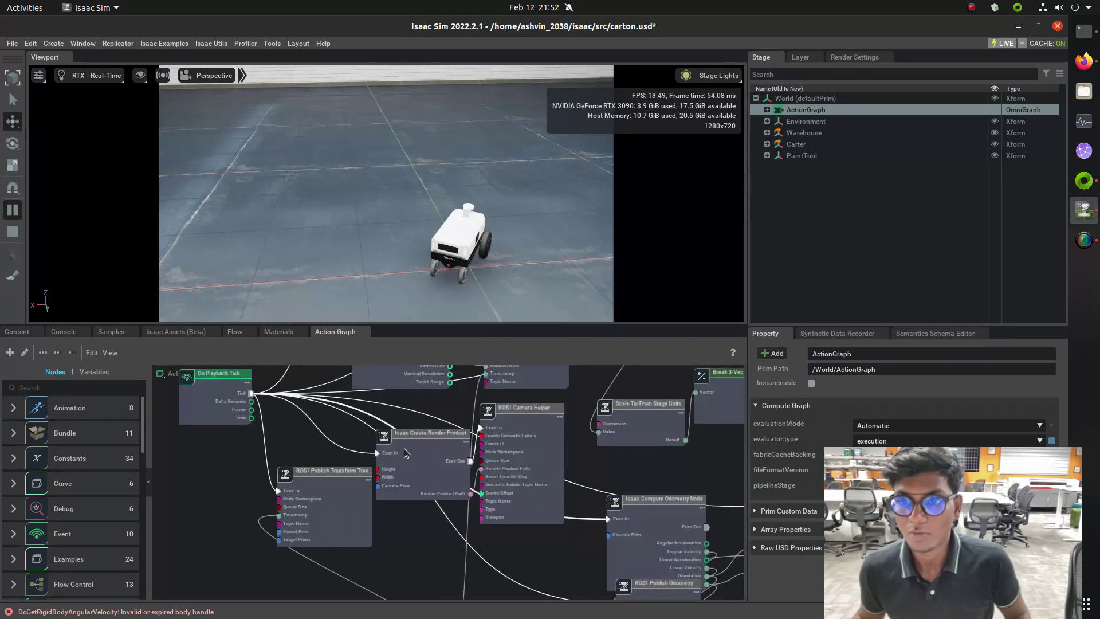
{"action": "scroll", "coordinate": [338, 509], "scroll_direction": "up", "scroll_amount": 4}
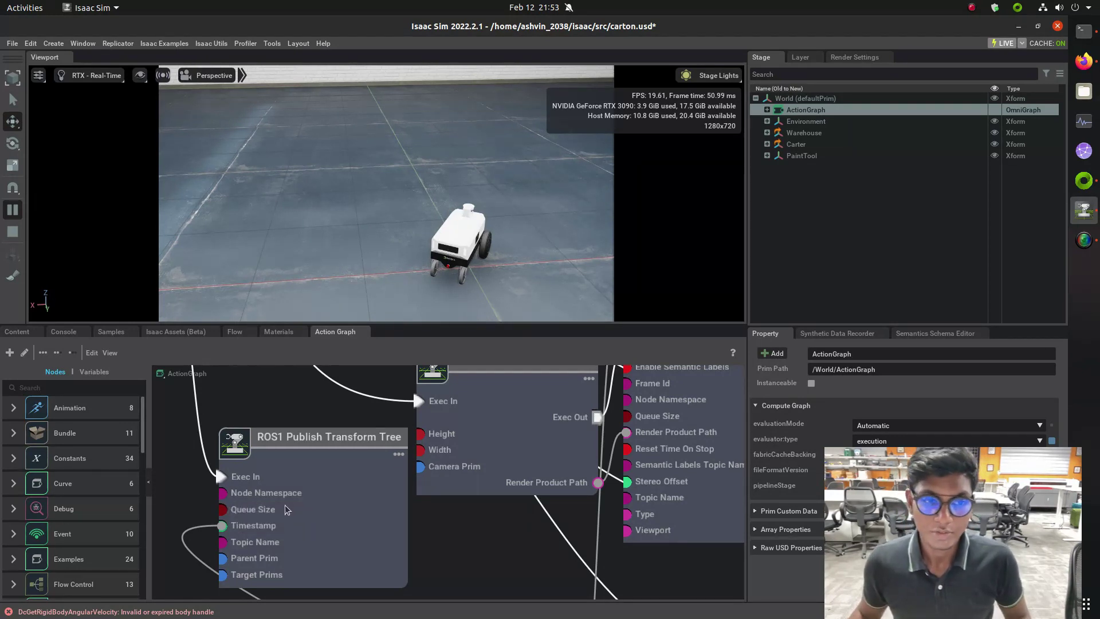
{"action": "scroll", "coordinate": [284, 504], "scroll_direction": "down", "scroll_amount": 5}
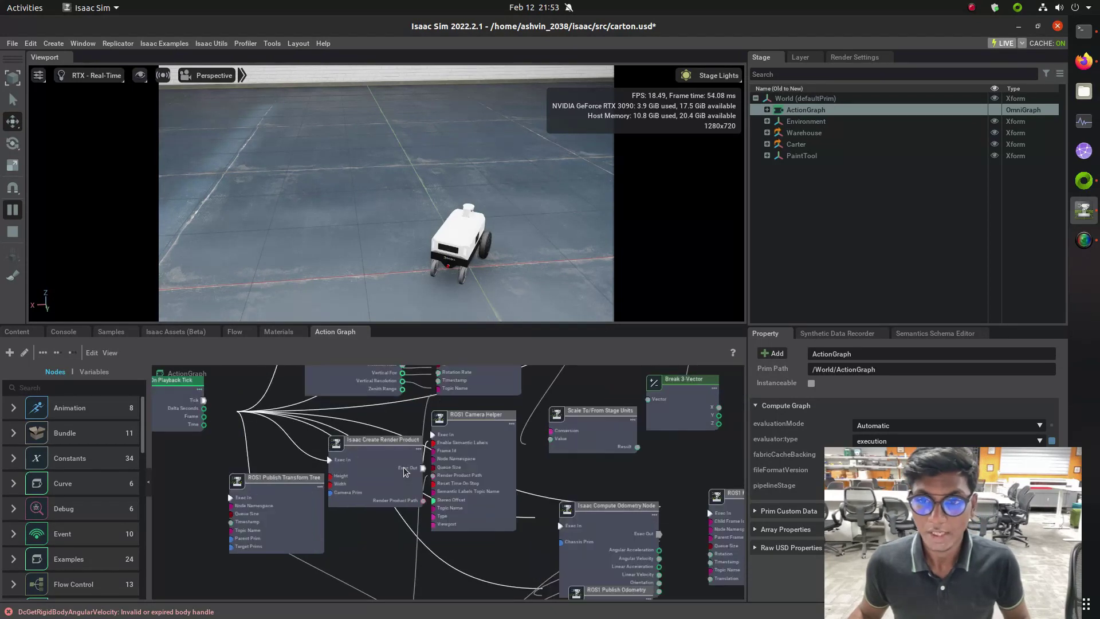
{"action": "scroll", "coordinate": [405, 471], "scroll_direction": "up", "scroll_amount": 3}
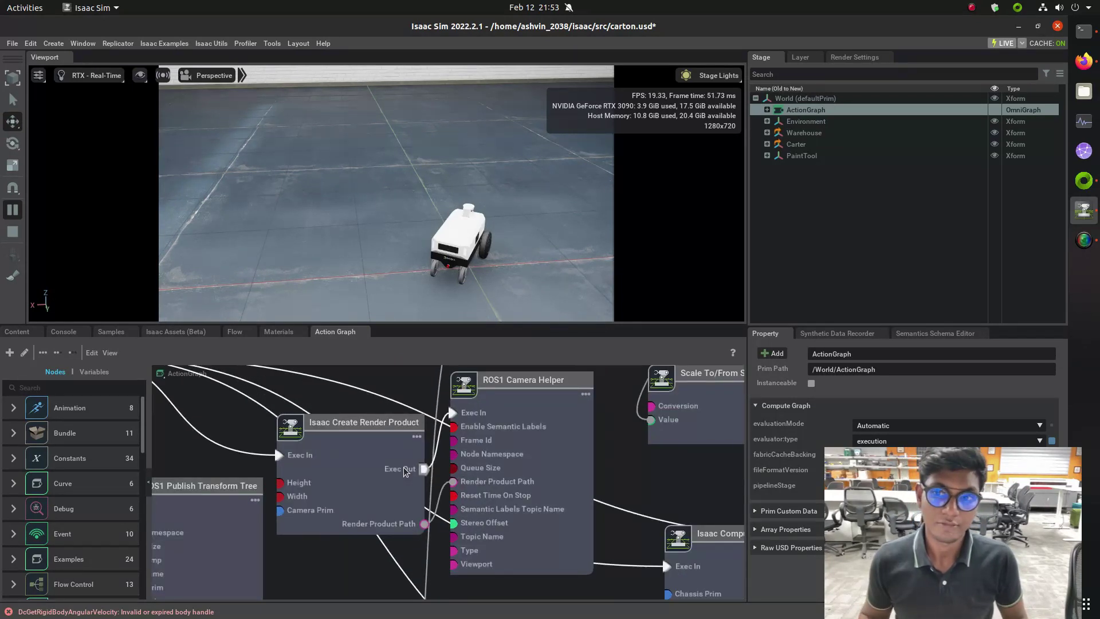
{"action": "scroll", "coordinate": [405, 471], "scroll_direction": "down", "scroll_amount": 5}
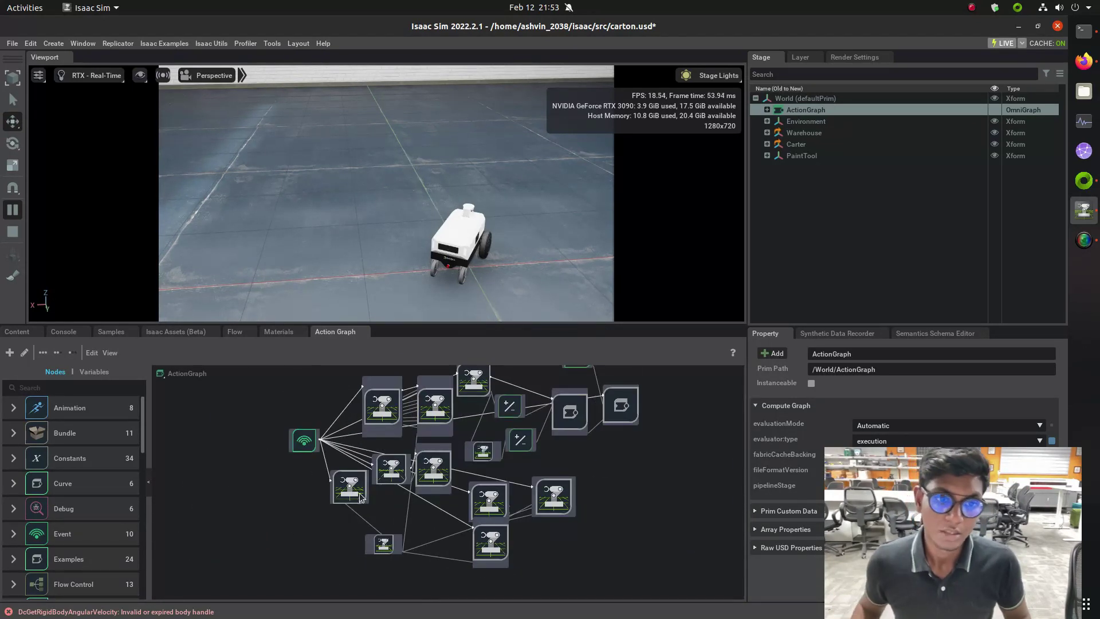
Step: Add Carter > chassis_link > carter_lidar to the ROS1 Publish Transform Tree node's targetPrims
{"action": "left_click", "coordinate": [348, 486]}
{"action": "scroll", "coordinate": [349, 491], "scroll_direction": "up", "scroll_amount": 4}
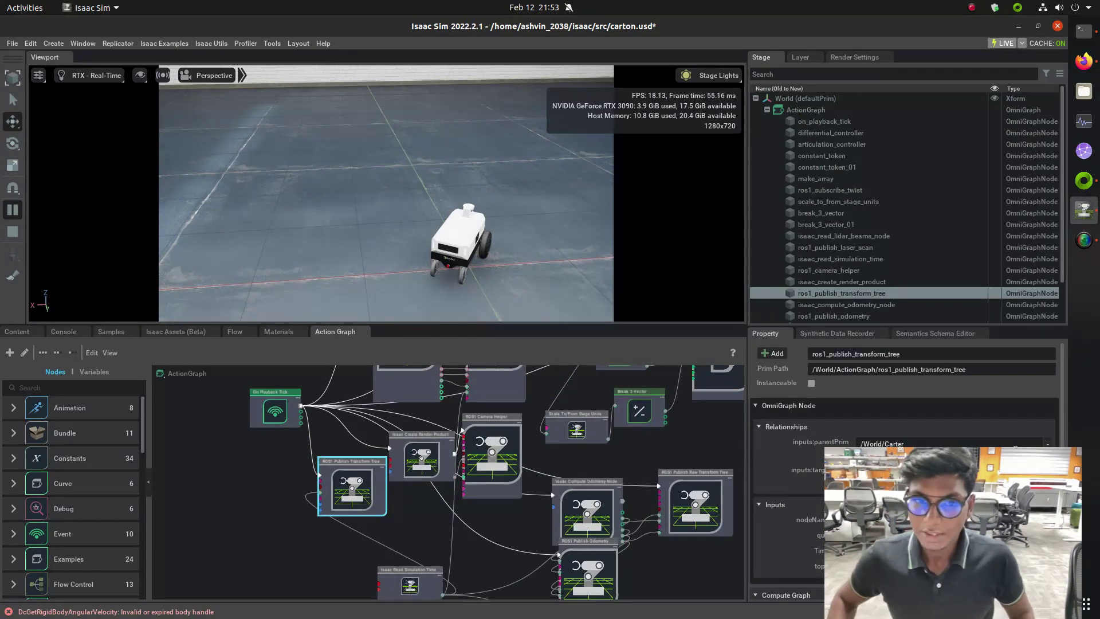
{"action": "left_click", "coordinate": [1048, 470]}
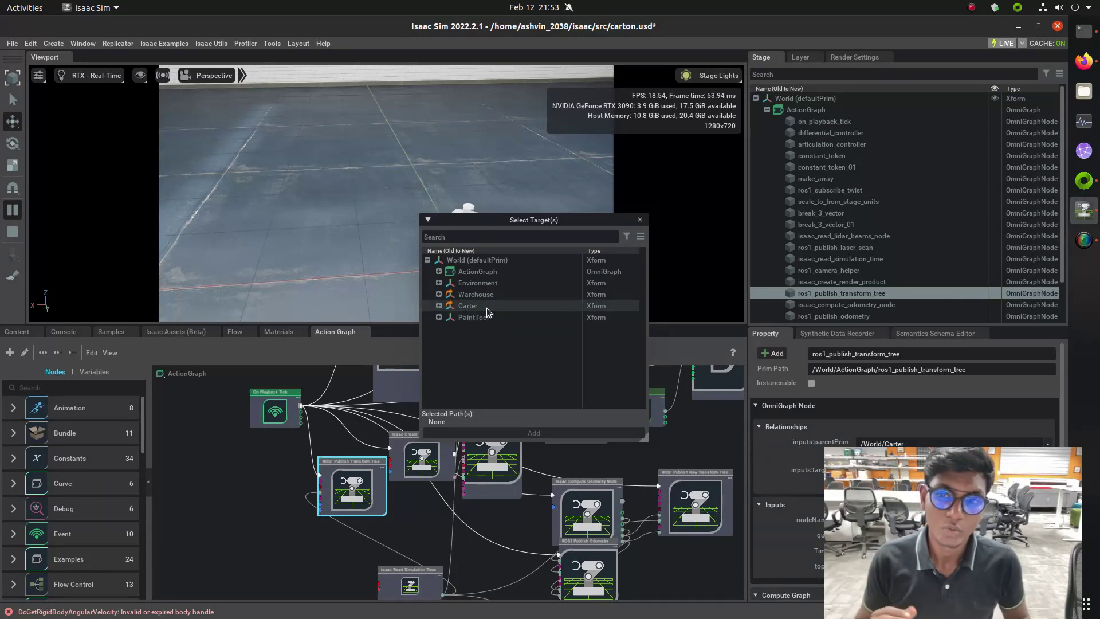
{"action": "left_click", "coordinate": [744, 457]}
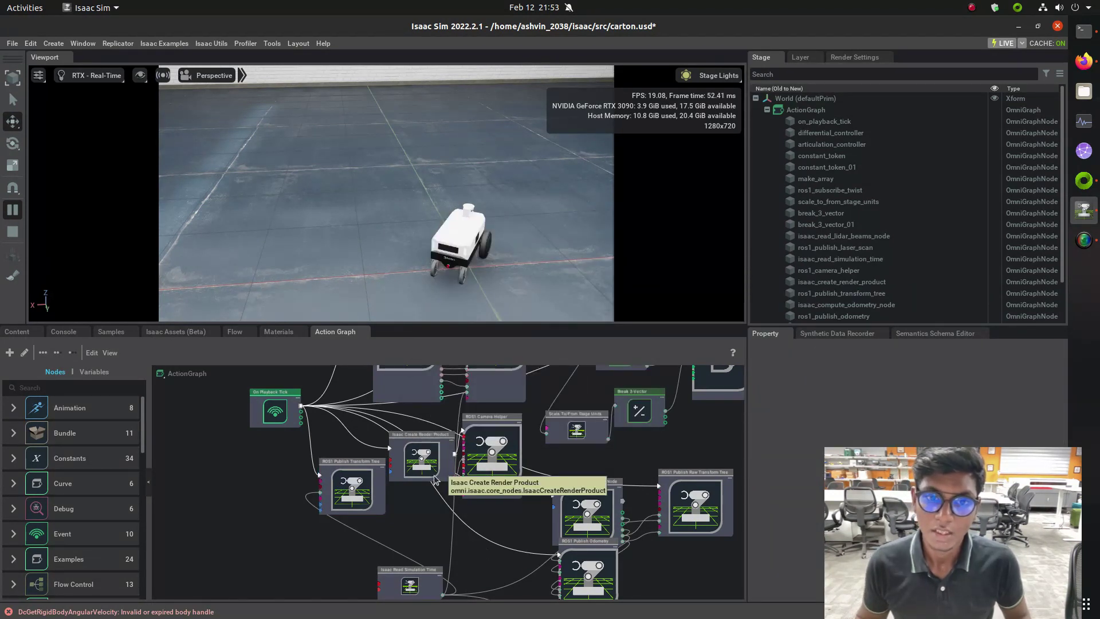
{"action": "left_click", "coordinate": [362, 481]}
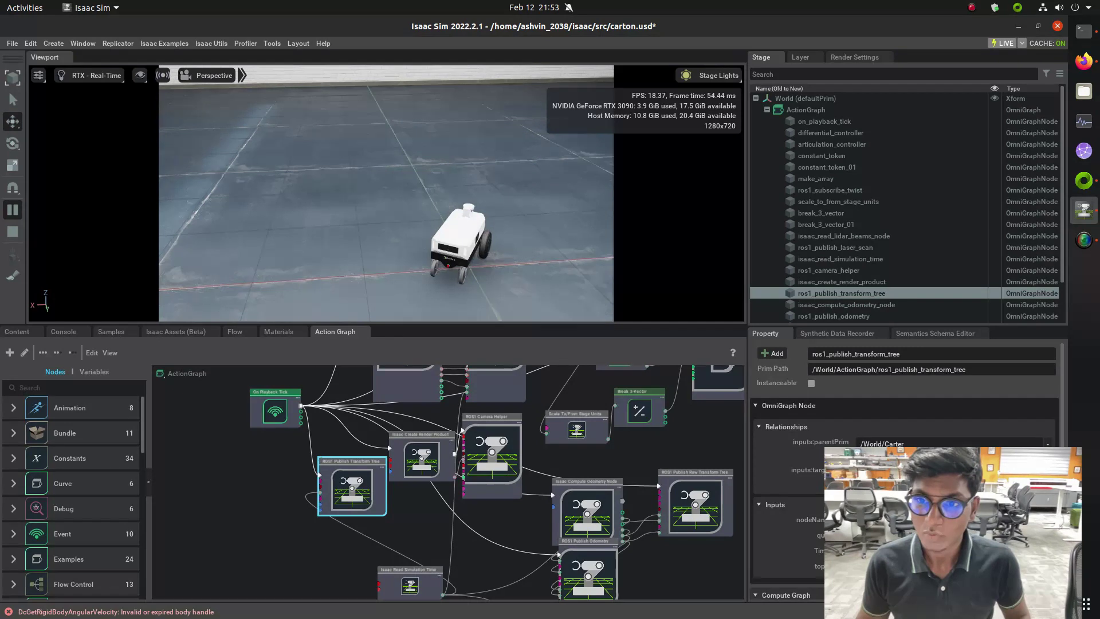
{"action": "left_click", "coordinate": [950, 471]}
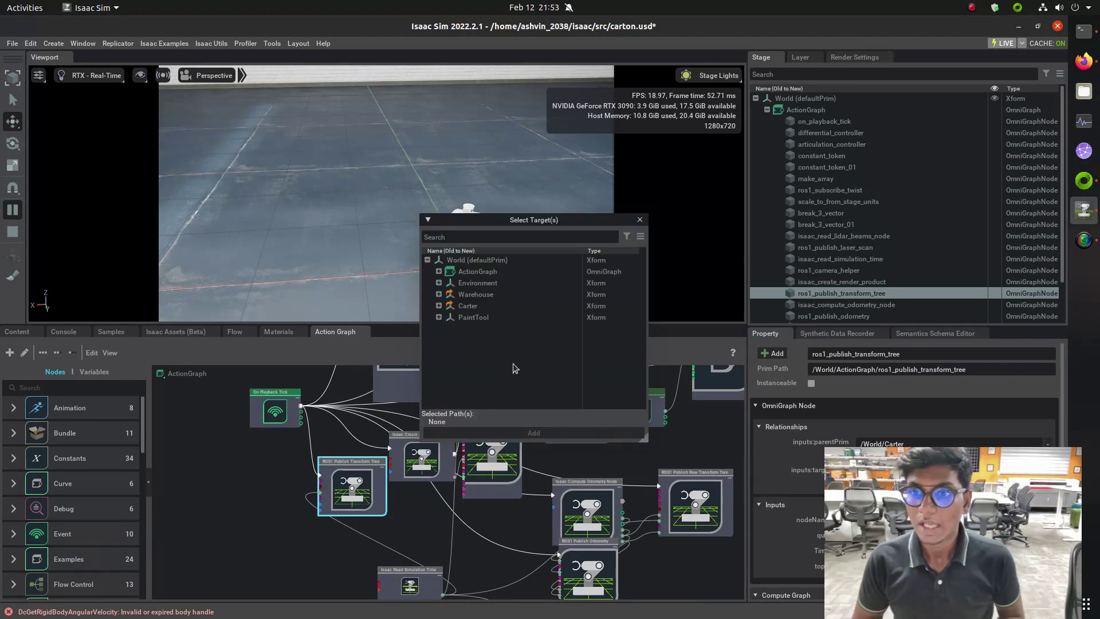
{"action": "left_click", "coordinate": [438, 305]}
{"action": "scroll", "coordinate": [487, 367], "scroll_direction": "down", "scroll_amount": 2}
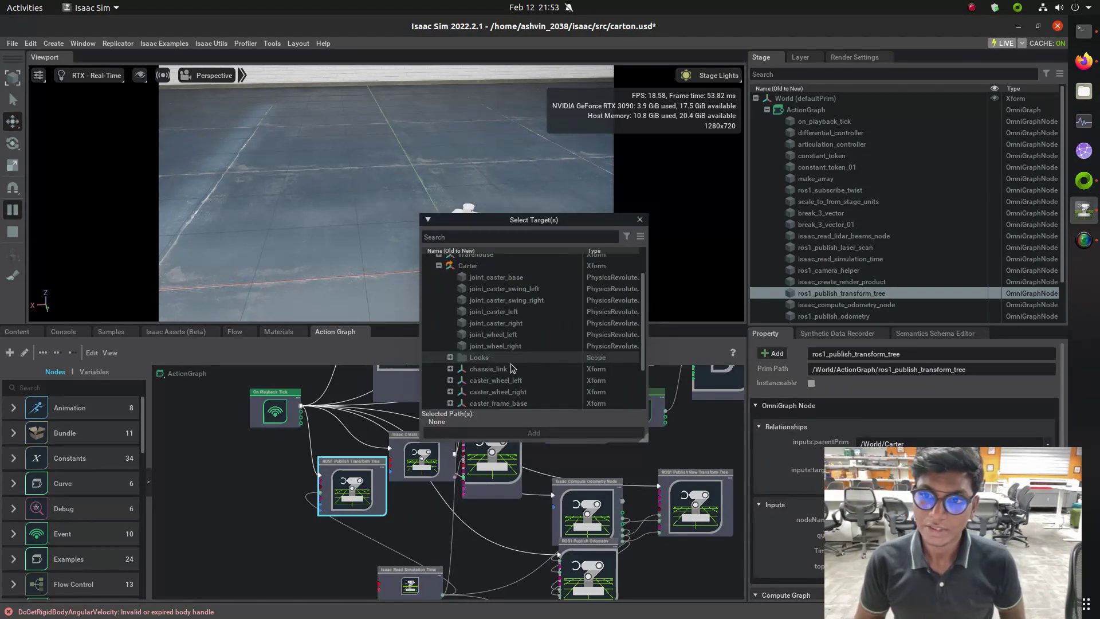
{"action": "left_click", "coordinate": [450, 369]}
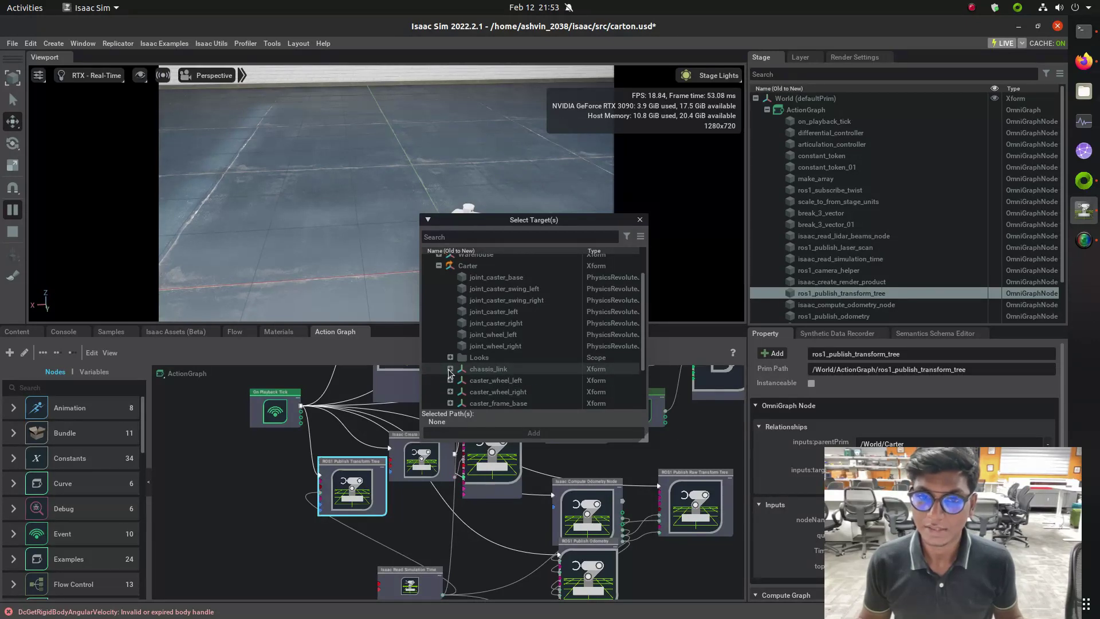
{"action": "scroll", "coordinate": [475, 385], "scroll_direction": "down", "scroll_amount": 2}
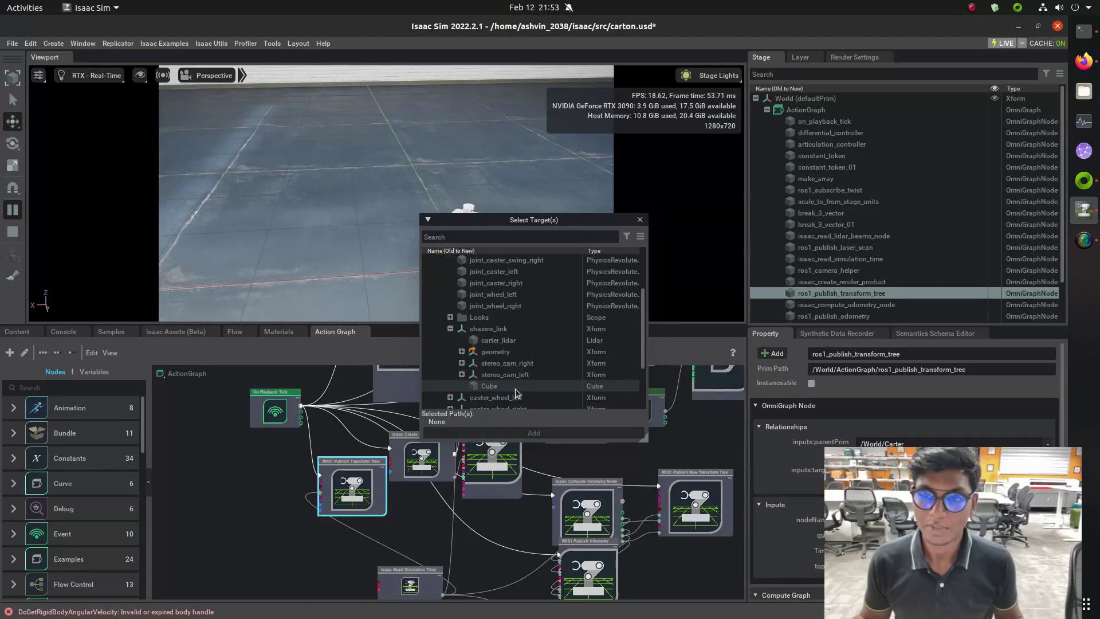
{"action": "double_click", "coordinate": [519, 353]}
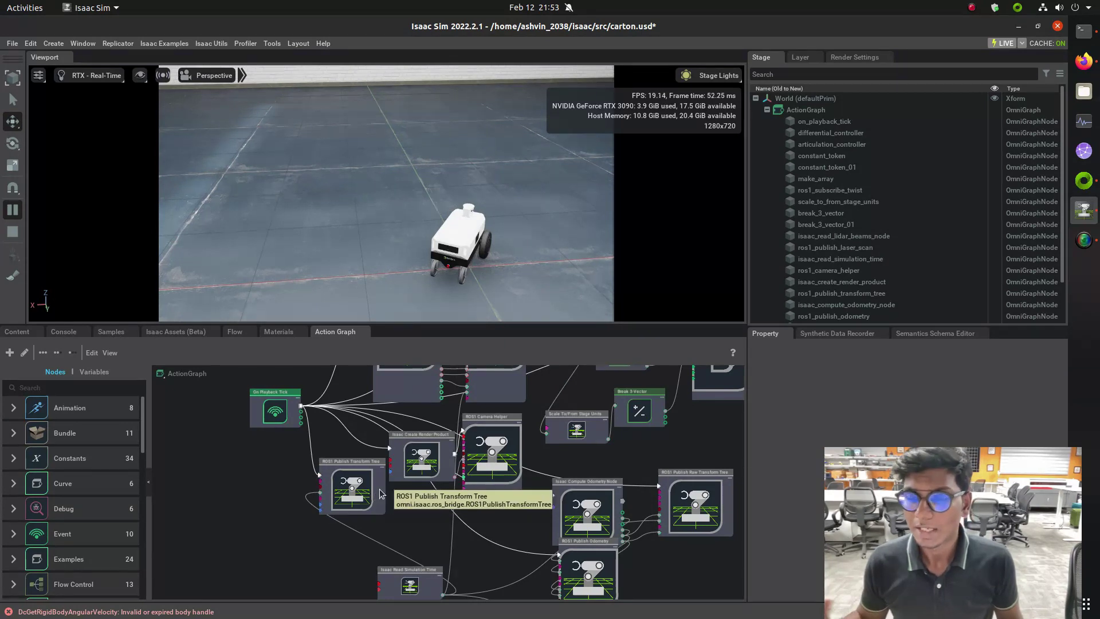
{"action": "scroll", "coordinate": [380, 494], "scroll_direction": "up", "scroll_amount": 6}
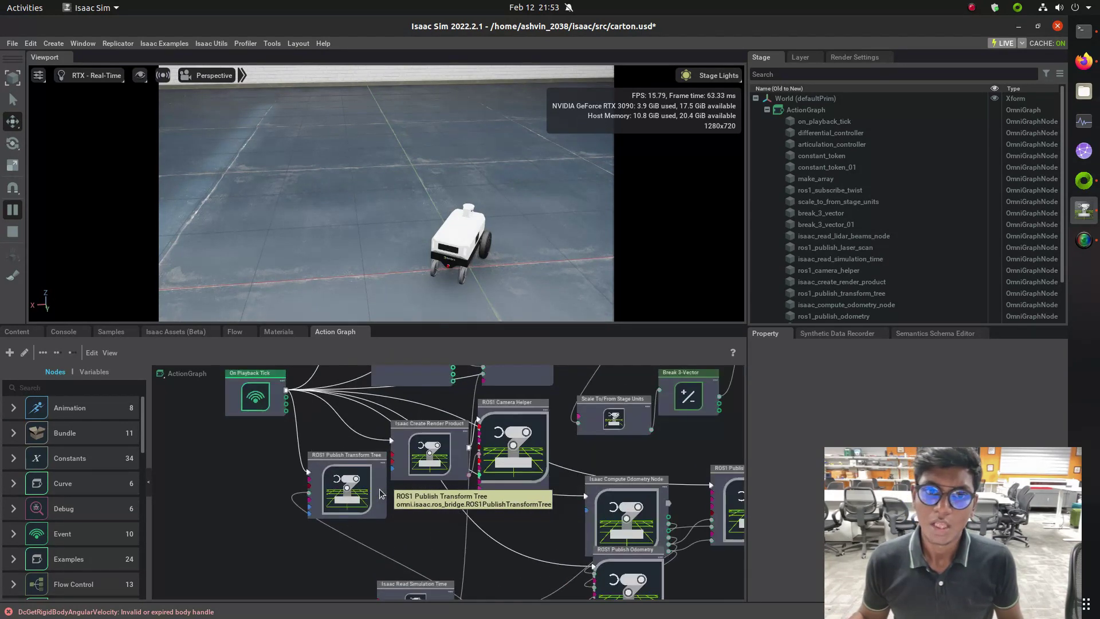
{"action": "left_click", "coordinate": [1084, 32]}
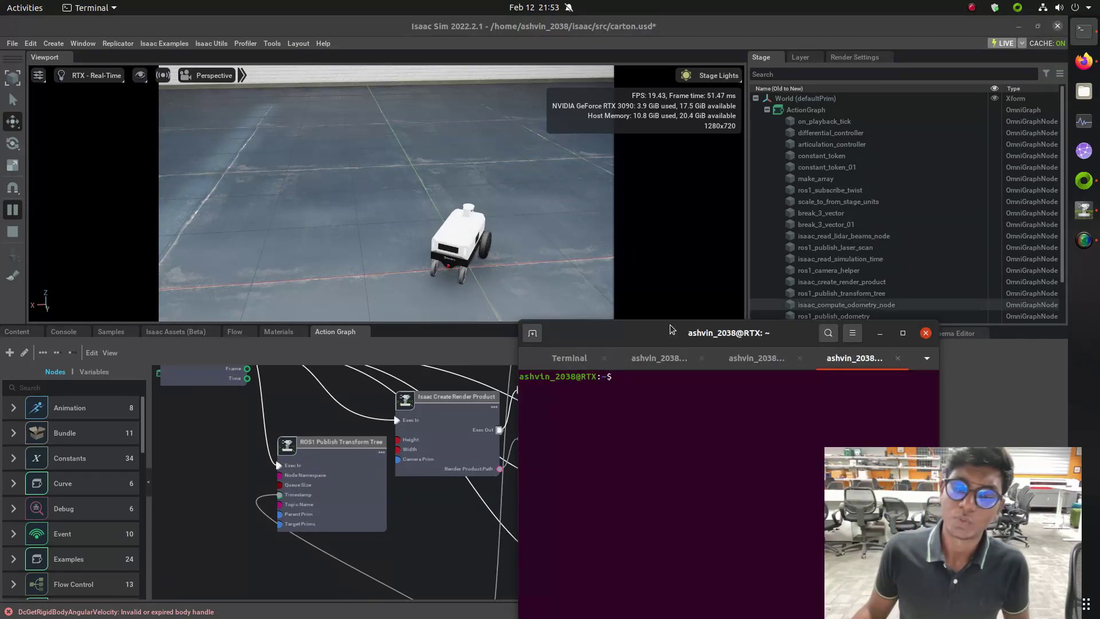
Step: Start roscore in one terminal tab and switch to a free tab for a new prompt
{"action": "type", "text": "ro"}
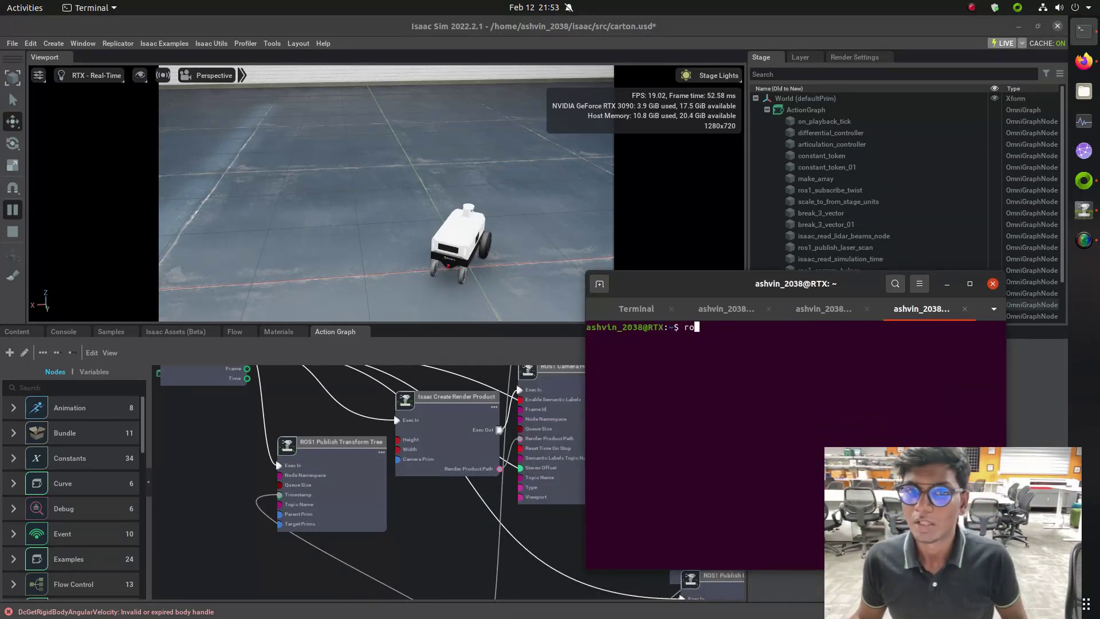
{"action": "left_click", "coordinate": [823, 309]}
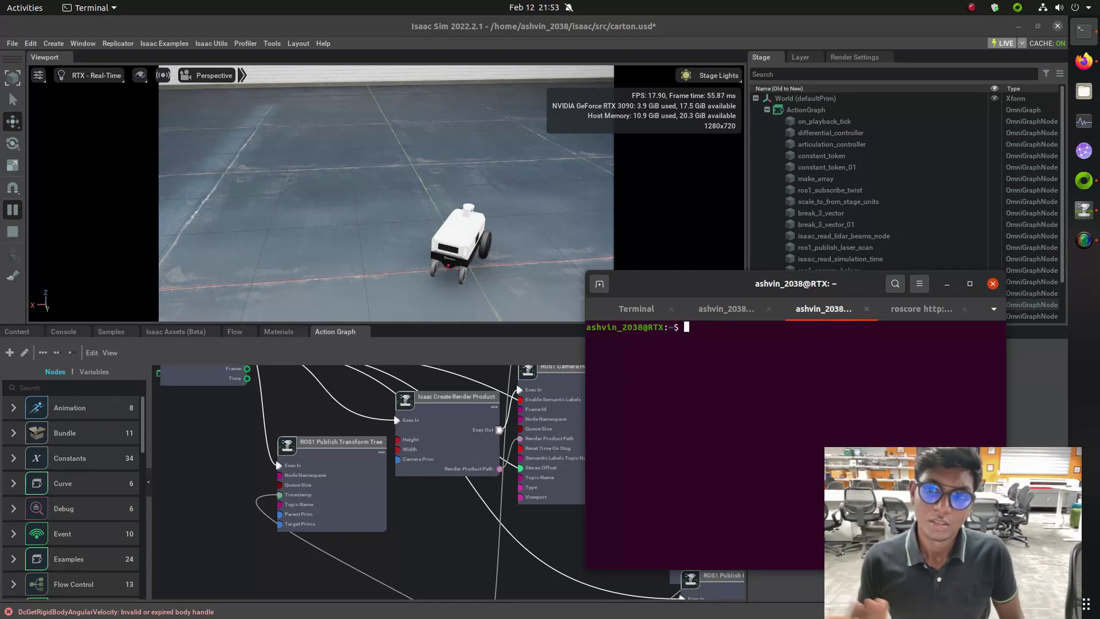
Step: List the ROS topics (/cmd_vel, /odom, /rgb, /scan, /tf) and echo the /tf messages
{"action": "type", "text": "rostopic l"}
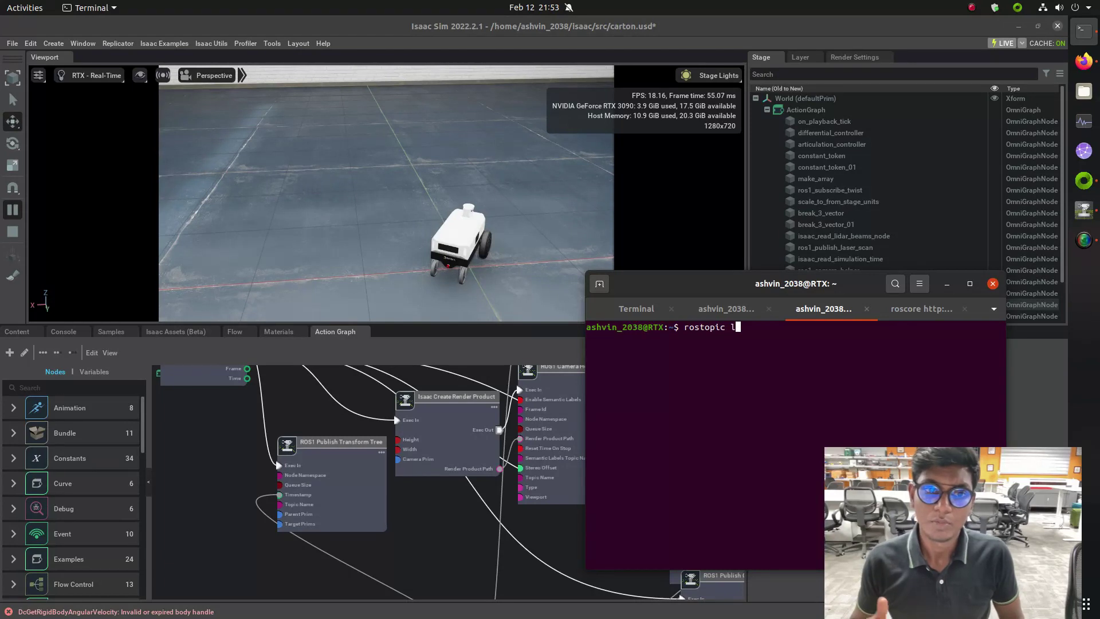
{"action": "type", "text": "ist"}
{"action": "key", "text": "Return"}
{"action": "double_click", "coordinate": [606, 346]}
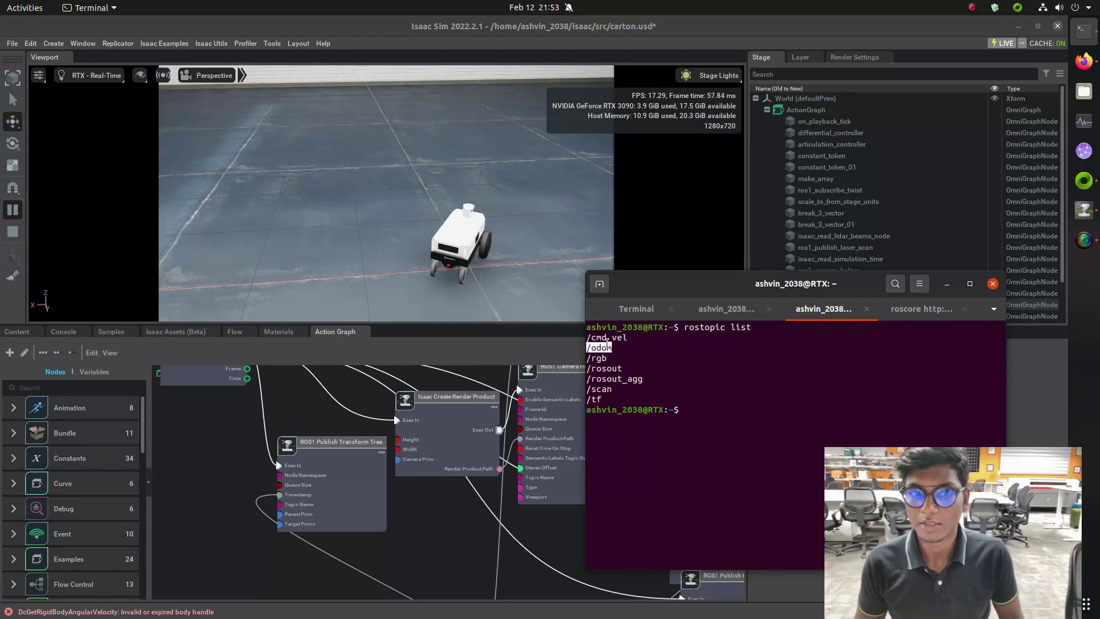
{"action": "double_click", "coordinate": [596, 357]}
{"action": "triple_click", "coordinate": [598, 388]}
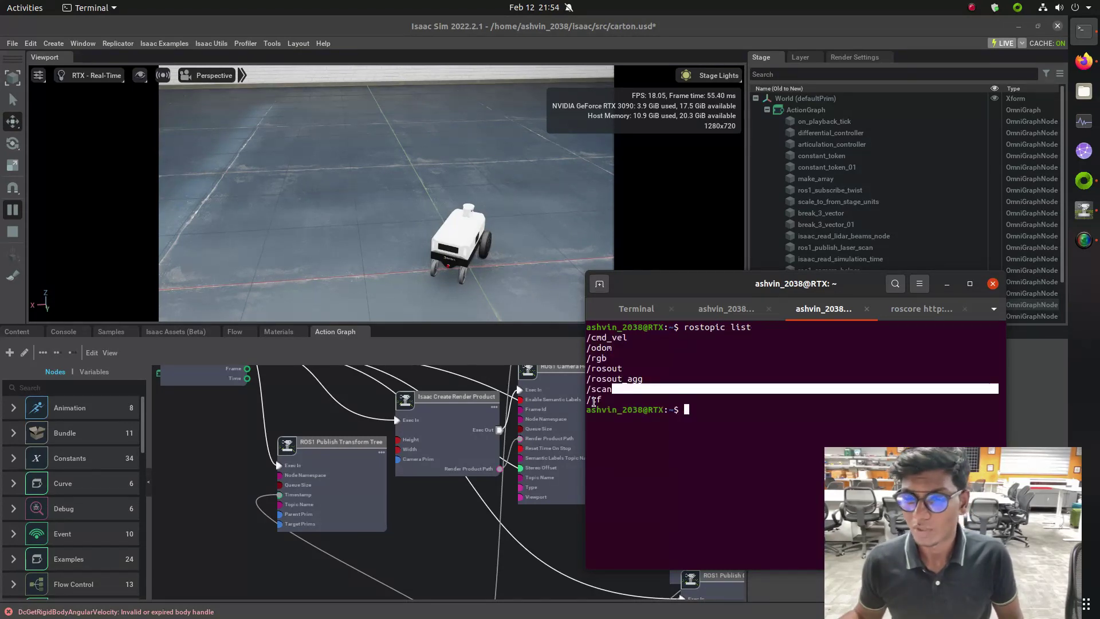
{"action": "double_click", "coordinate": [594, 399]}
{"action": "left_click", "coordinate": [720, 408]}
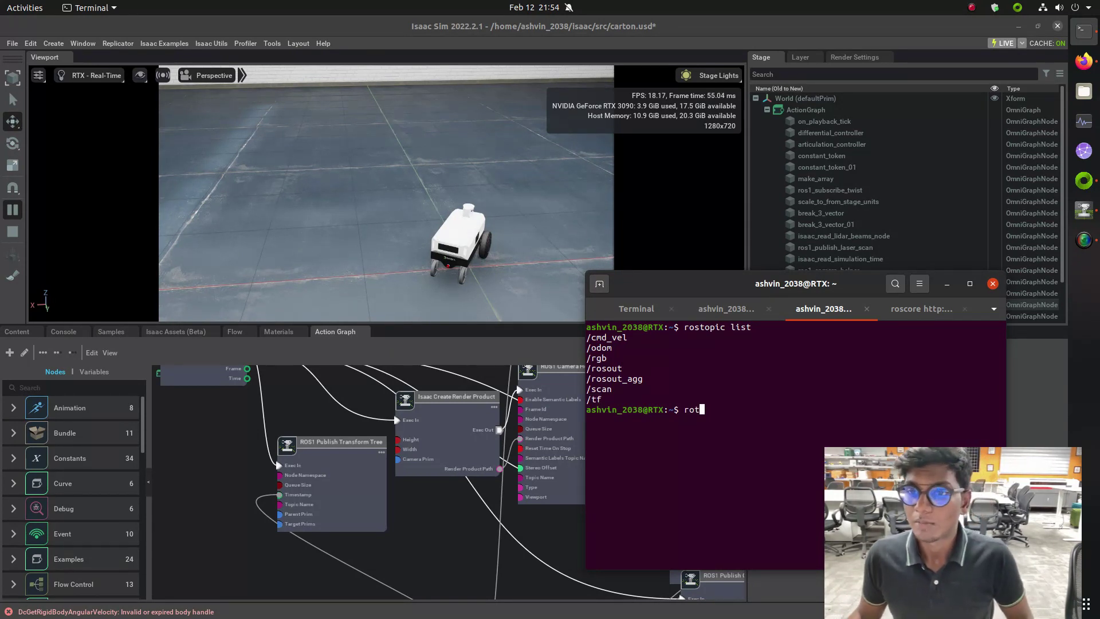
{"action": "type", "text": "rostopic echo /tf"}
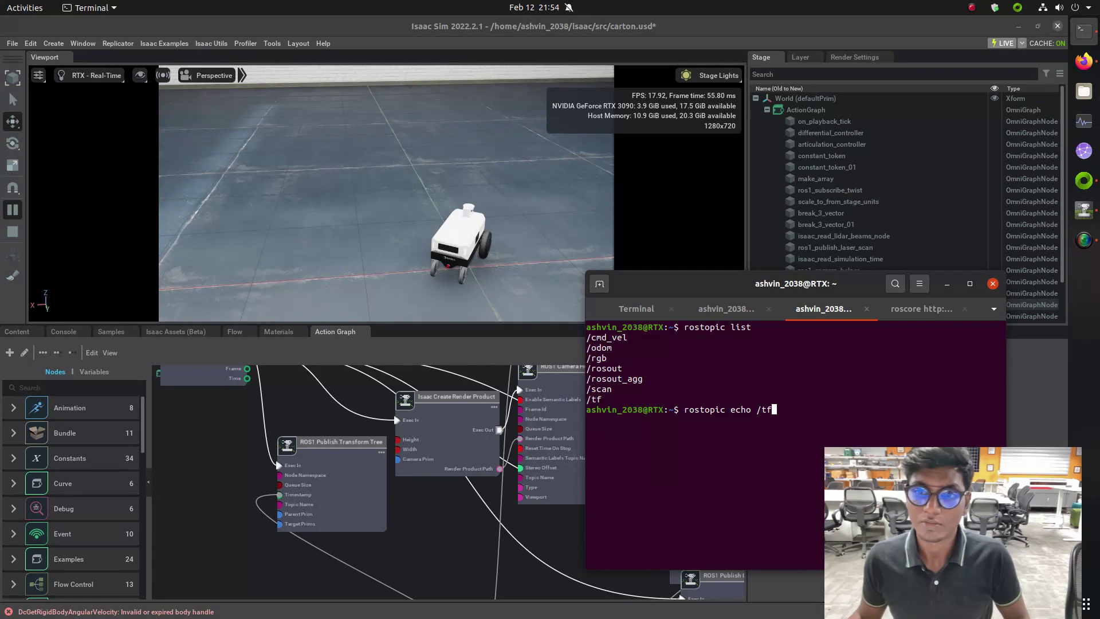
{"action": "key", "text": "Return"}
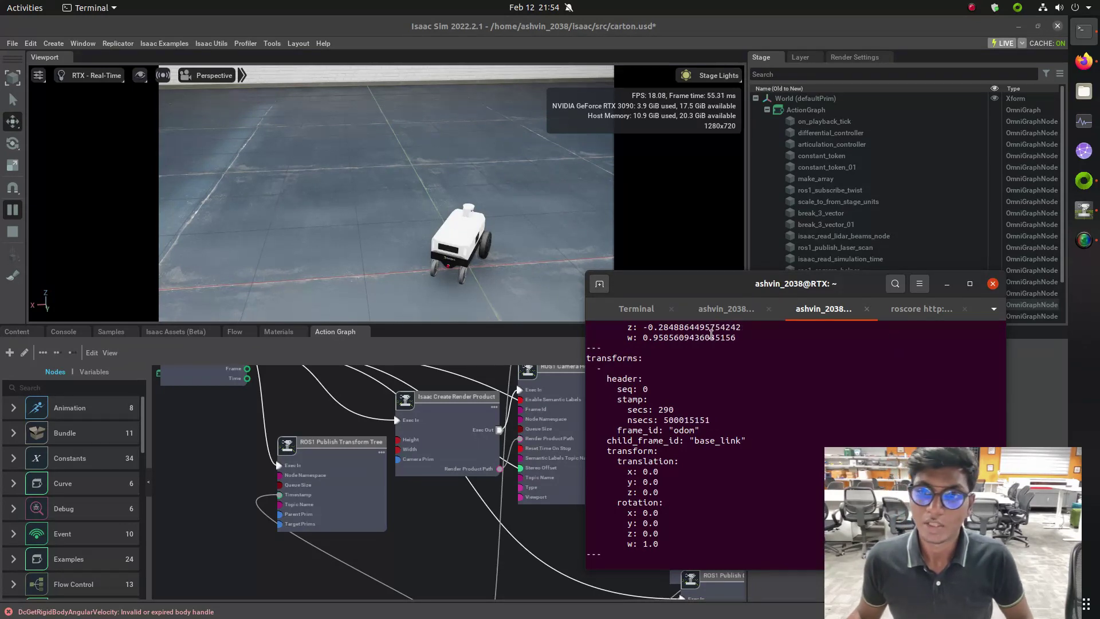
Step: In a new terminal below the viewport, run rosrun teleop_twist_keyboard teleop_twist_keyboard.py
{"action": "key", "text": "ctrl+alt+t"}
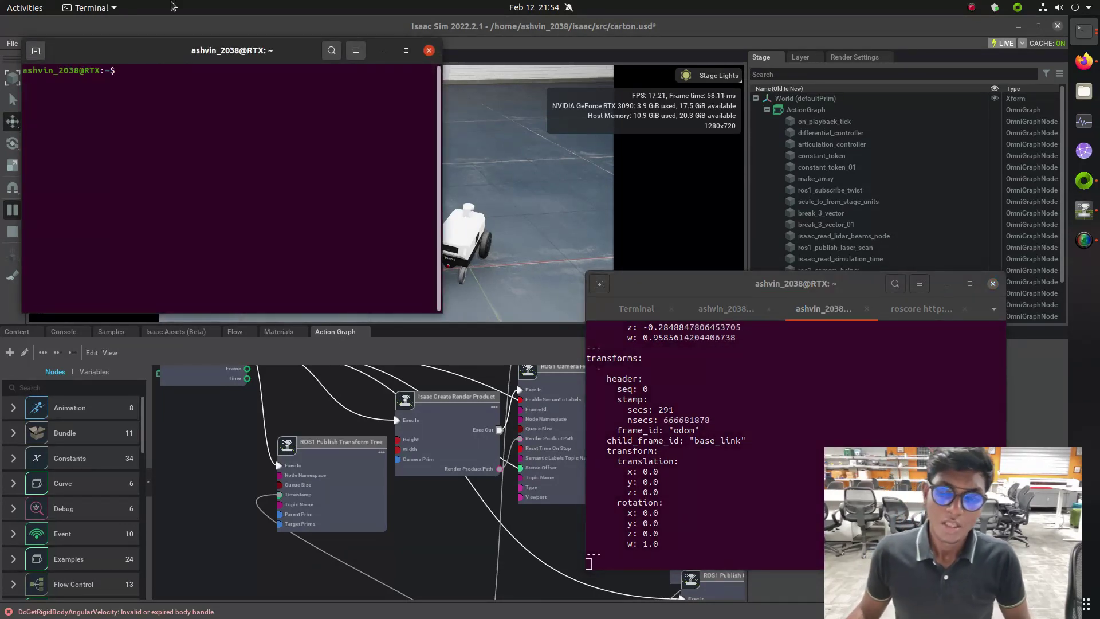
{"action": "left_click_drag", "start_coordinate": [164, 47], "coordinate": [227, 342]}
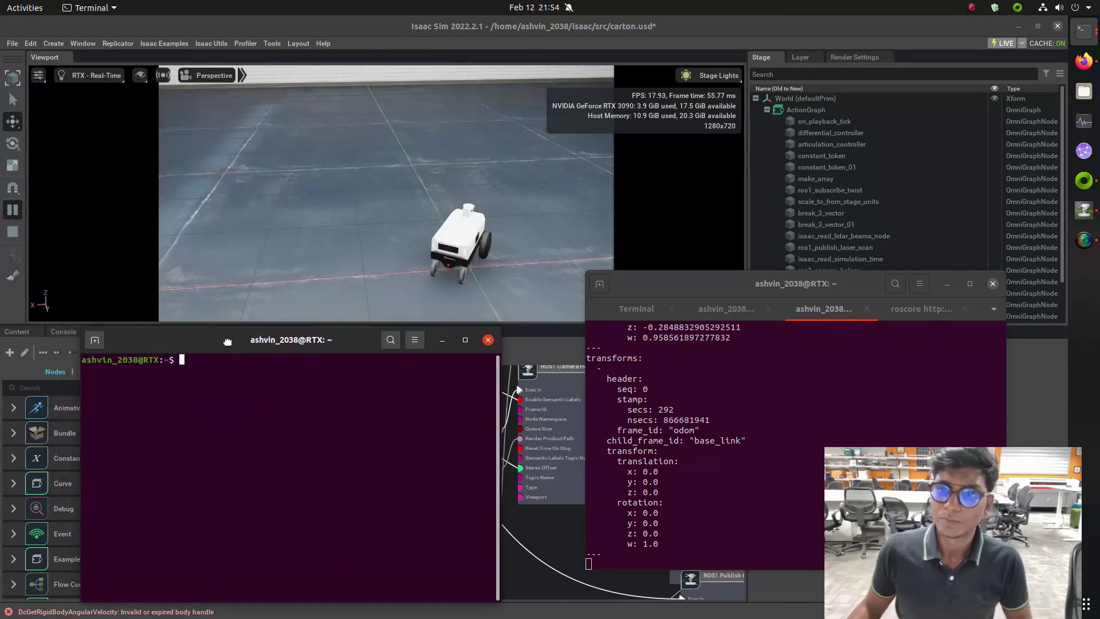
{"action": "type", "text": "r"}
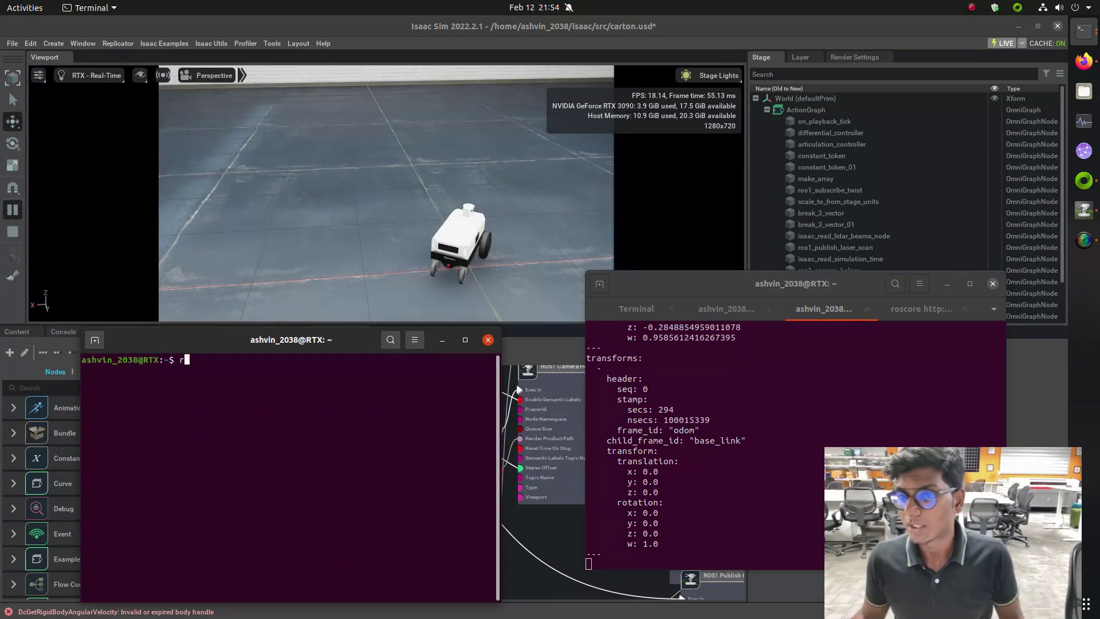
{"action": "type", "text": "o"}
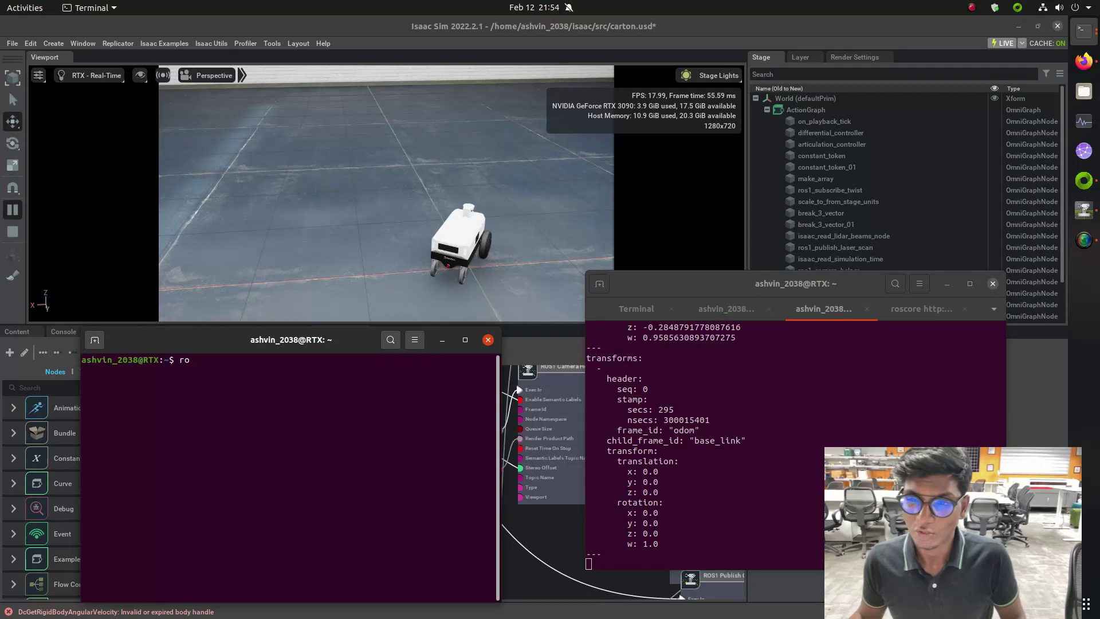
{"action": "type", "text": "asrun"}
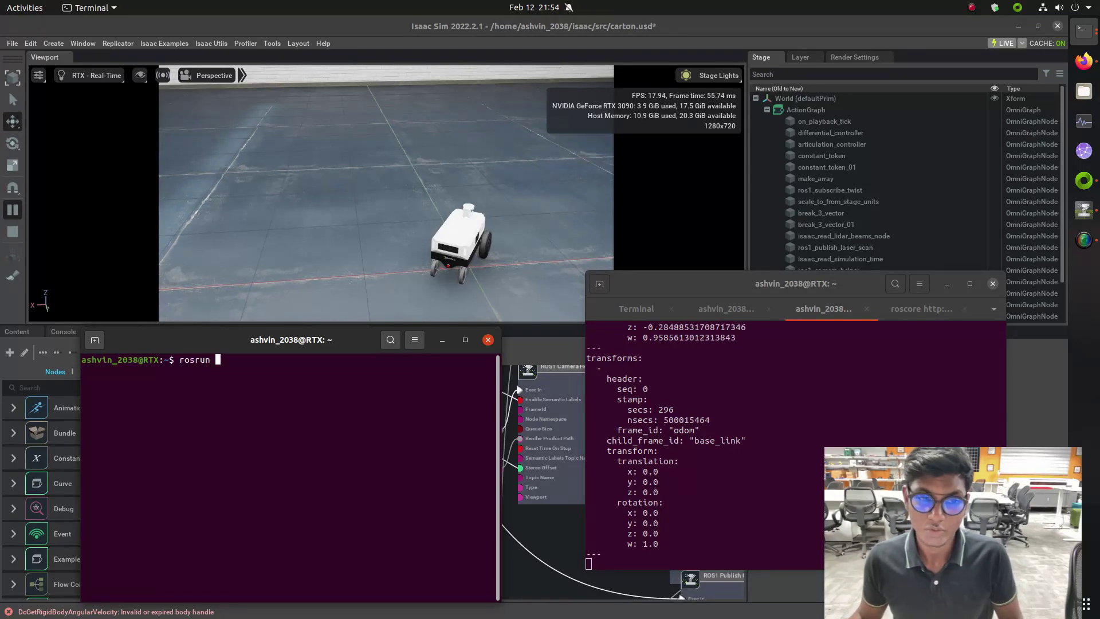
{"action": "type", "text": " teleop_twist_keyboard teleop_twist_keyboard.py"}
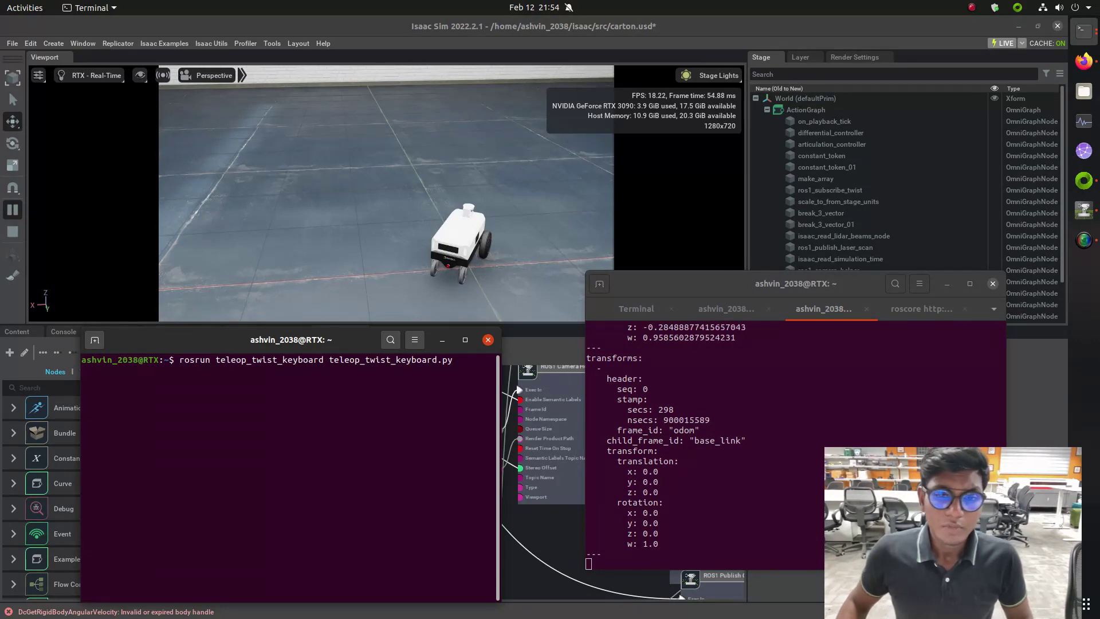
{"action": "key", "text": "Return"}
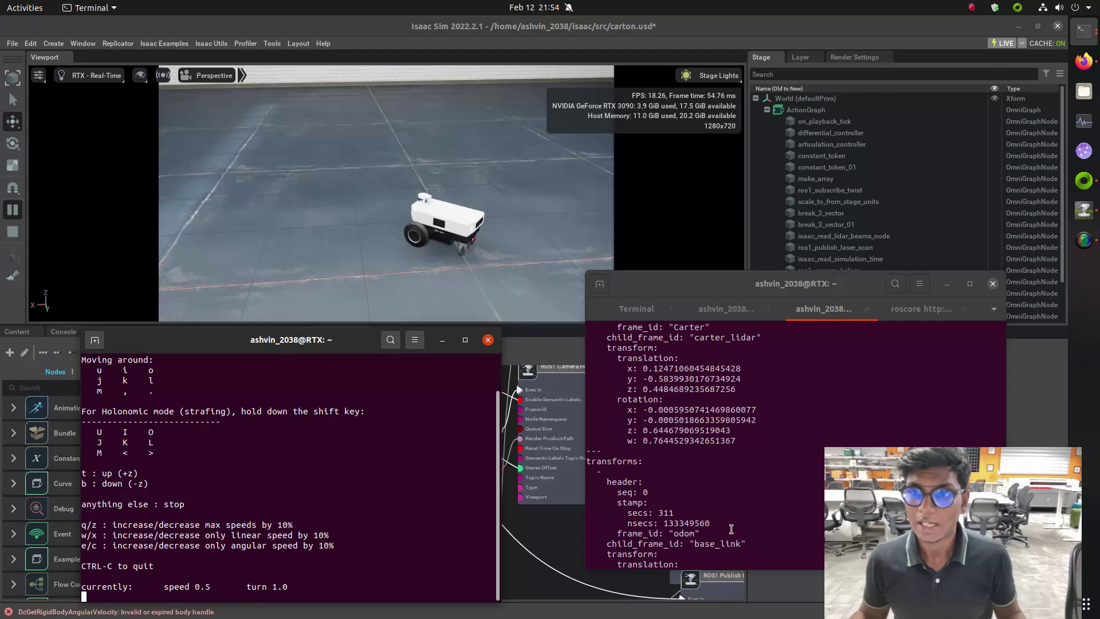
Step: Turn Carter in place with the teleop j key, then switch the right terminal to an empty shell tab
{"action": "left_click", "coordinate": [793, 534]}
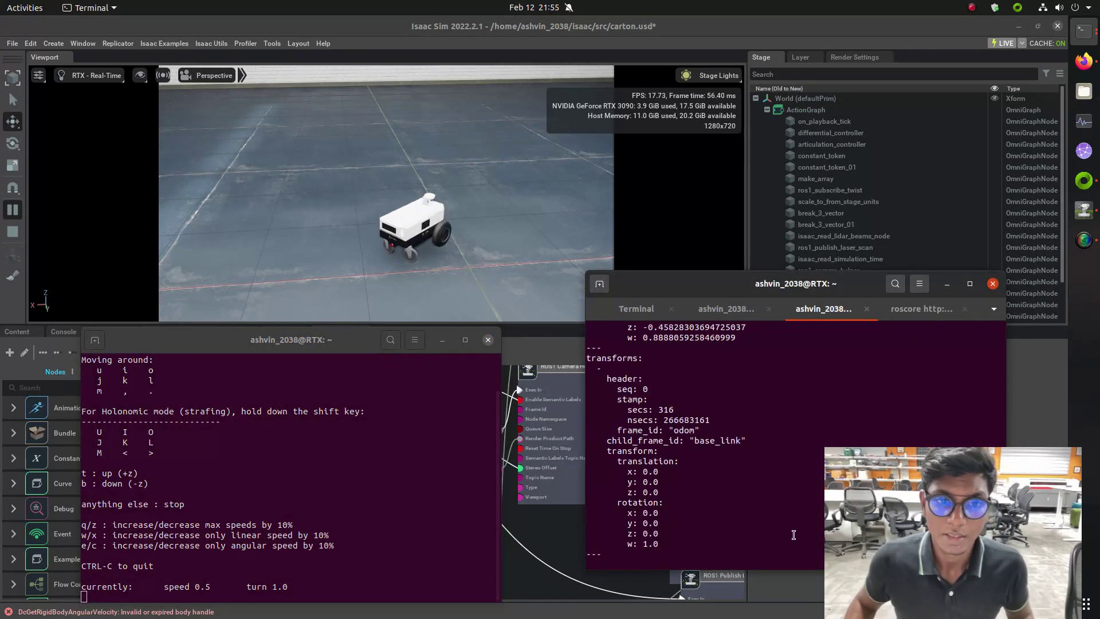
{"action": "type", "text": "l"}
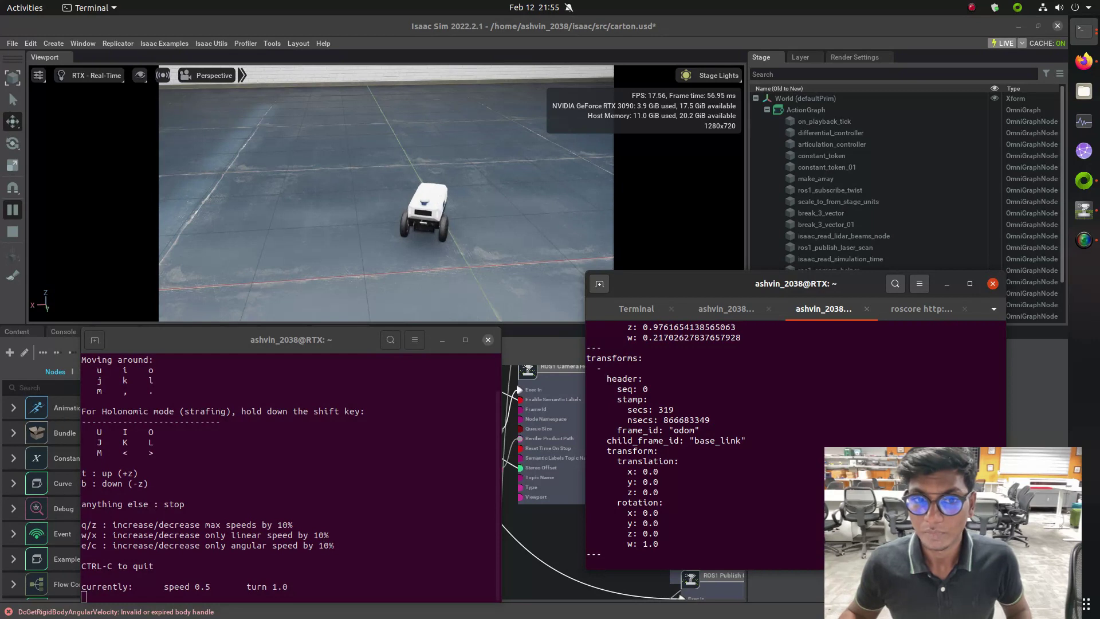
{"action": "left_click", "coordinate": [295, 515]}
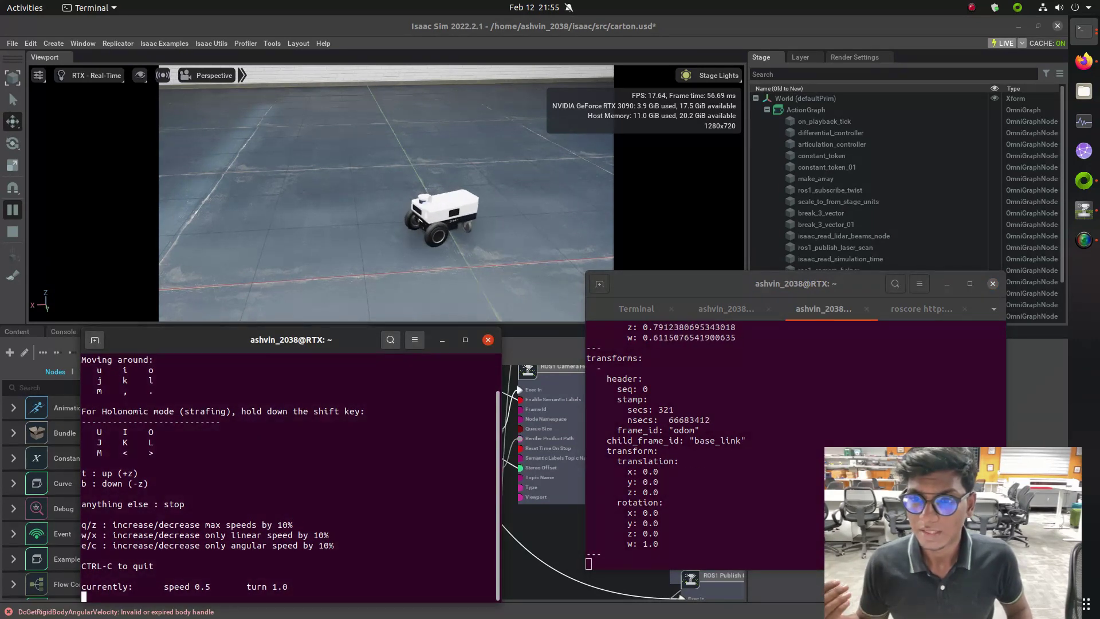
{"action": "key", "text": "j"}
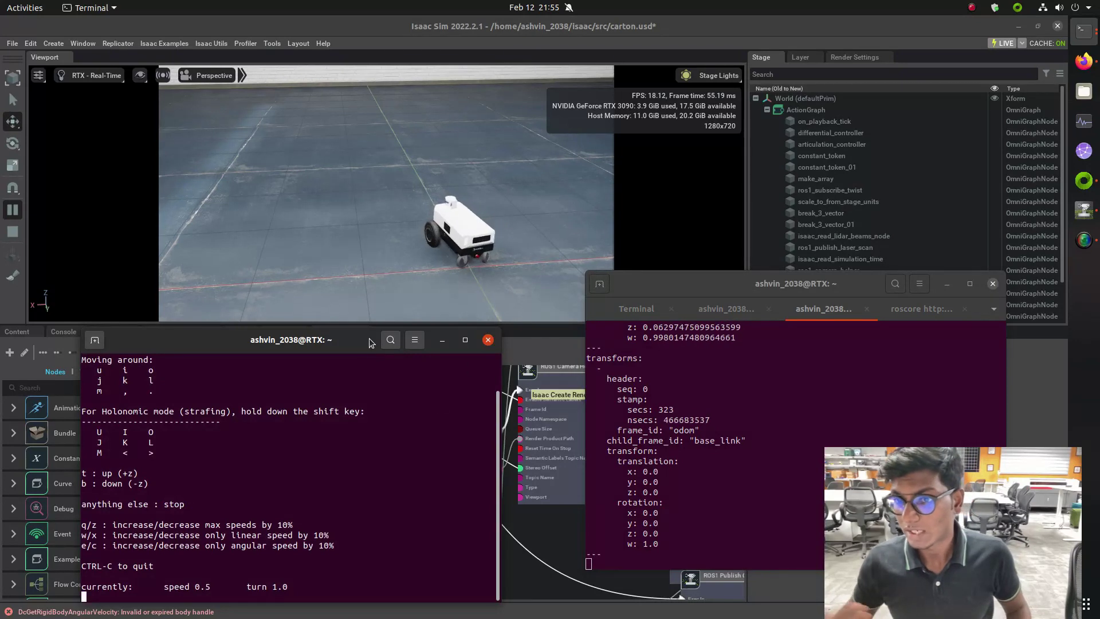
{"action": "left_click", "coordinate": [950, 312]}
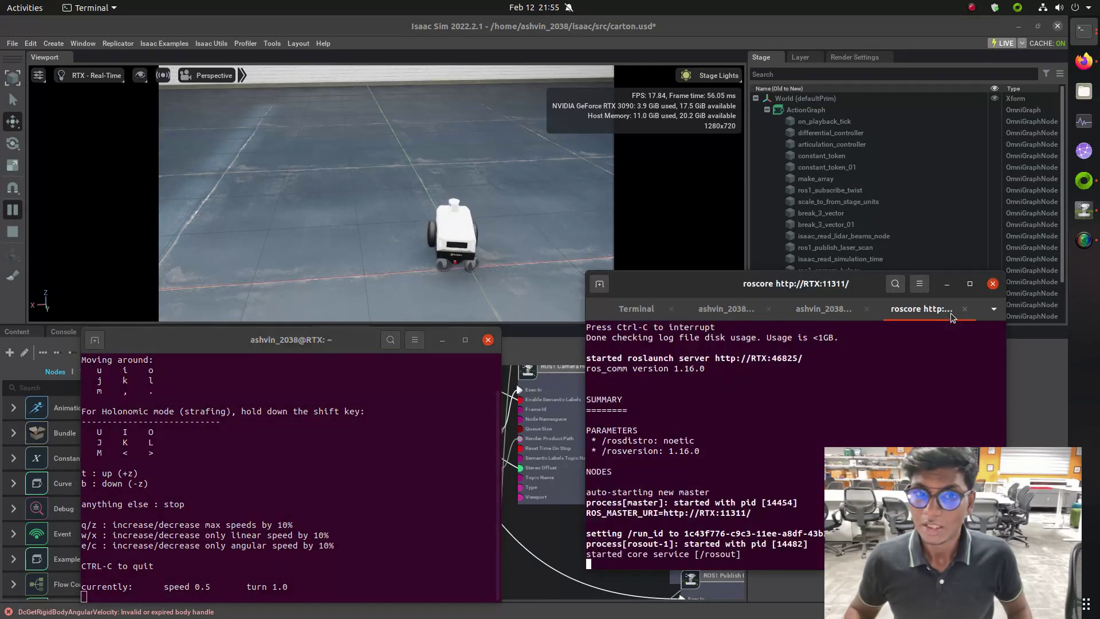
{"action": "left_click", "coordinate": [722, 309]}
Step: Launch rviz and change its Fixed Frame from map to Carter
{"action": "type", "text": "rviz"}
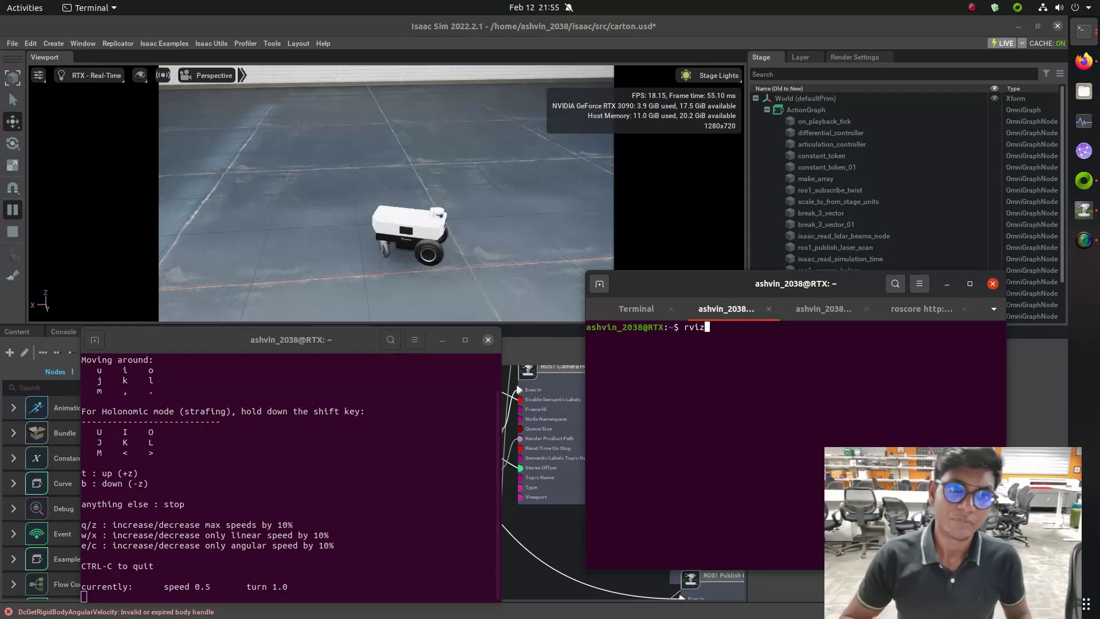
{"action": "key", "text": "Return"}
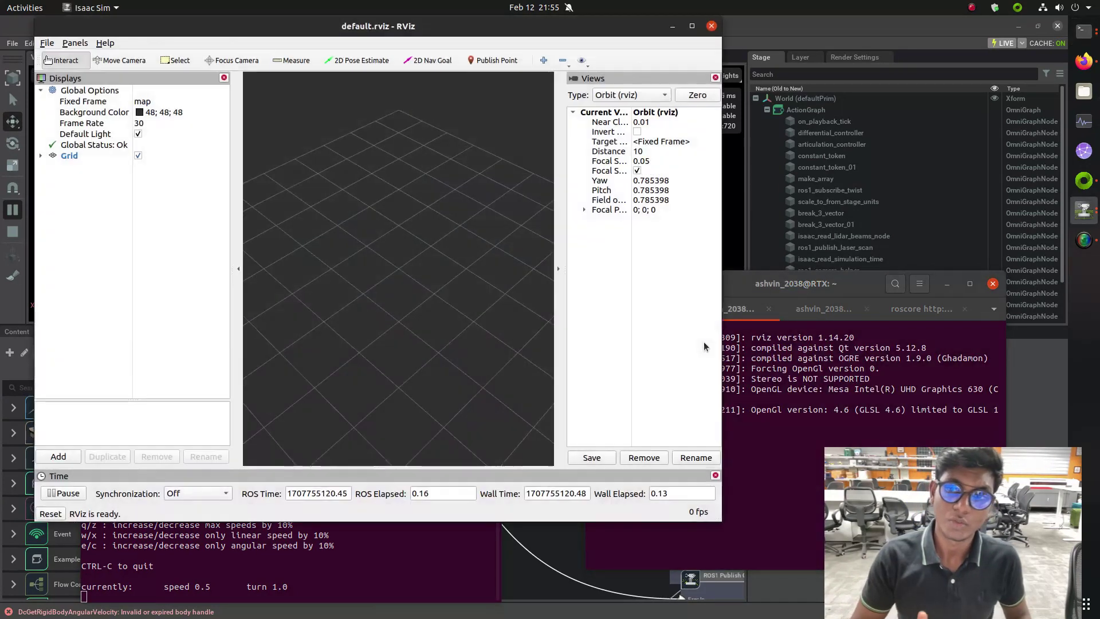
{"action": "left_click", "coordinate": [180, 100]}
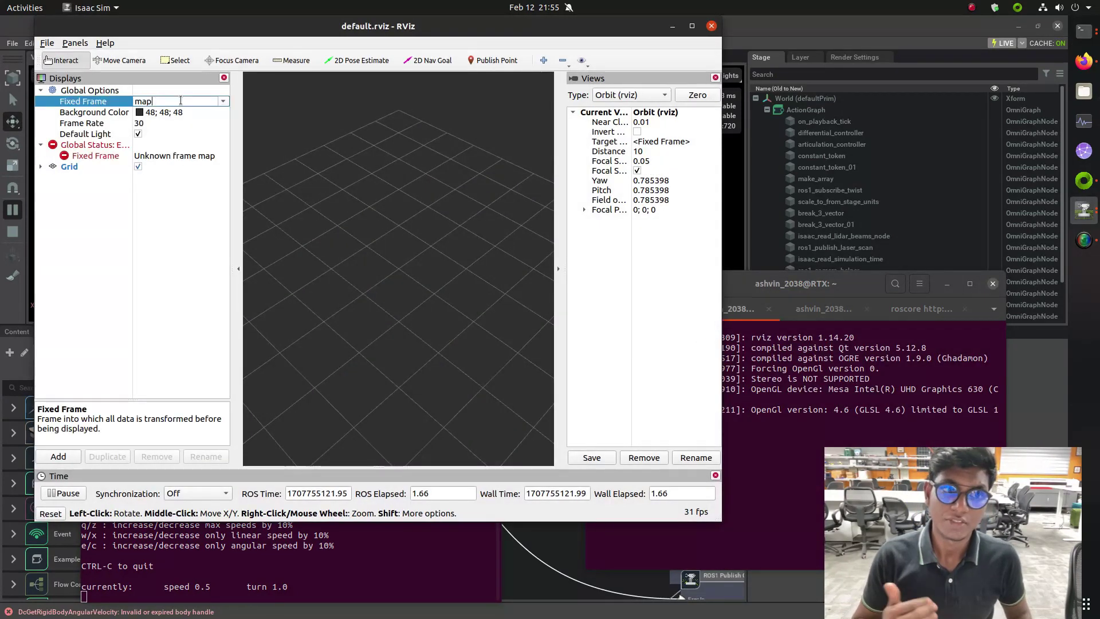
{"action": "left_click", "coordinate": [223, 101]}
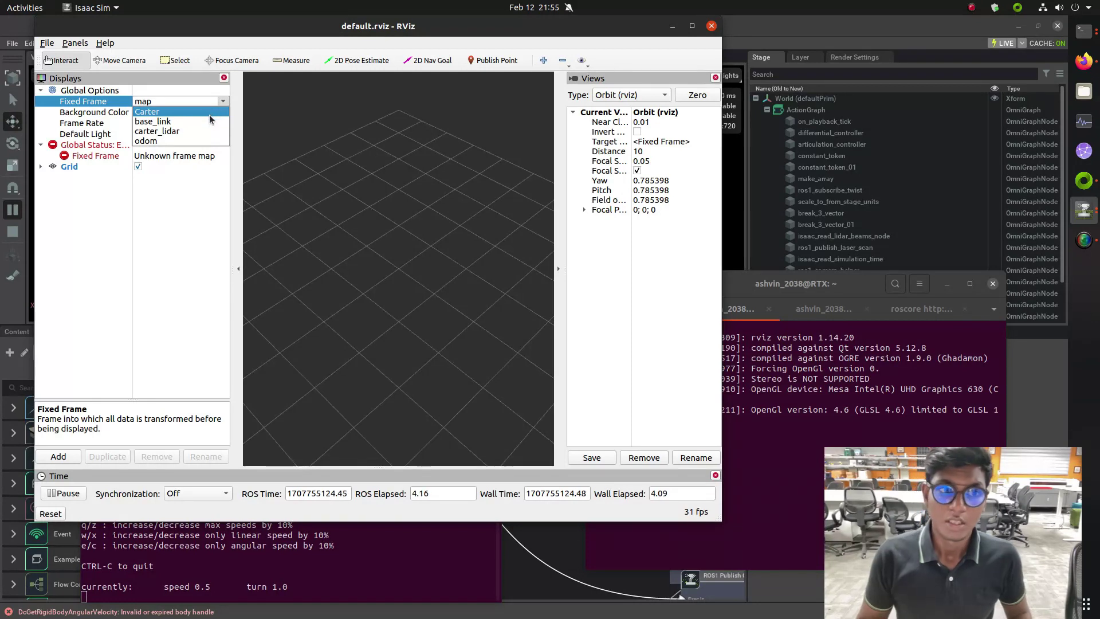
{"action": "left_click", "coordinate": [204, 112]}
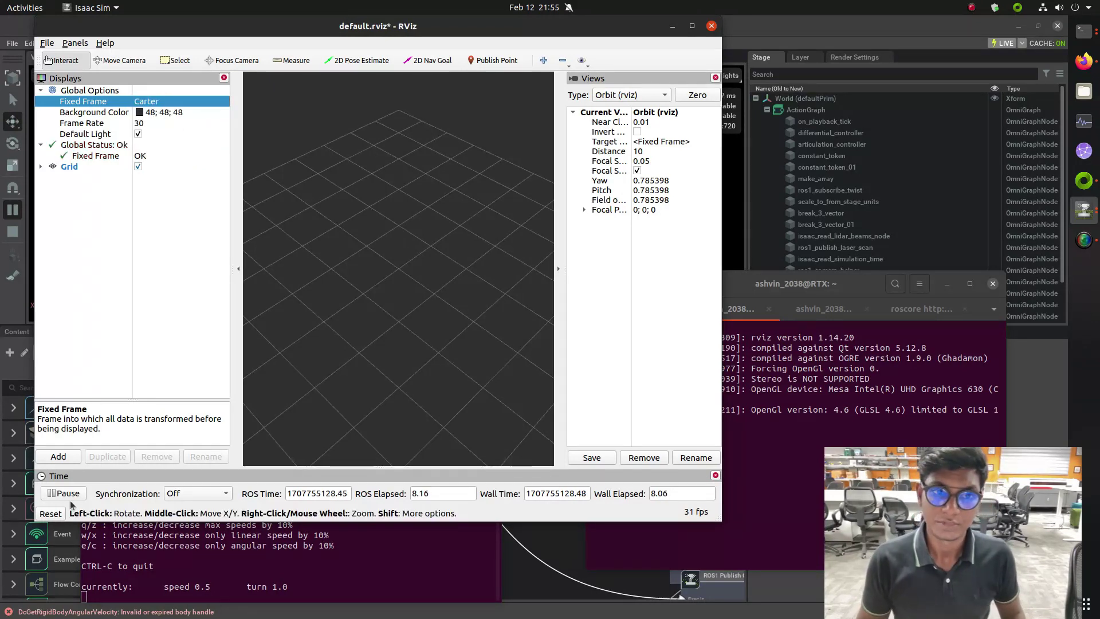
{"action": "left_click", "coordinate": [58, 456]}
Step: Add a TF display in RViz, zoom the 3D view, and place RViz at the lower right of the screen
{"action": "scroll", "coordinate": [462, 204], "scroll_direction": "down", "scroll_amount": 4}
{"action": "scroll", "coordinate": [461, 205], "scroll_direction": "down", "scroll_amount": 2}
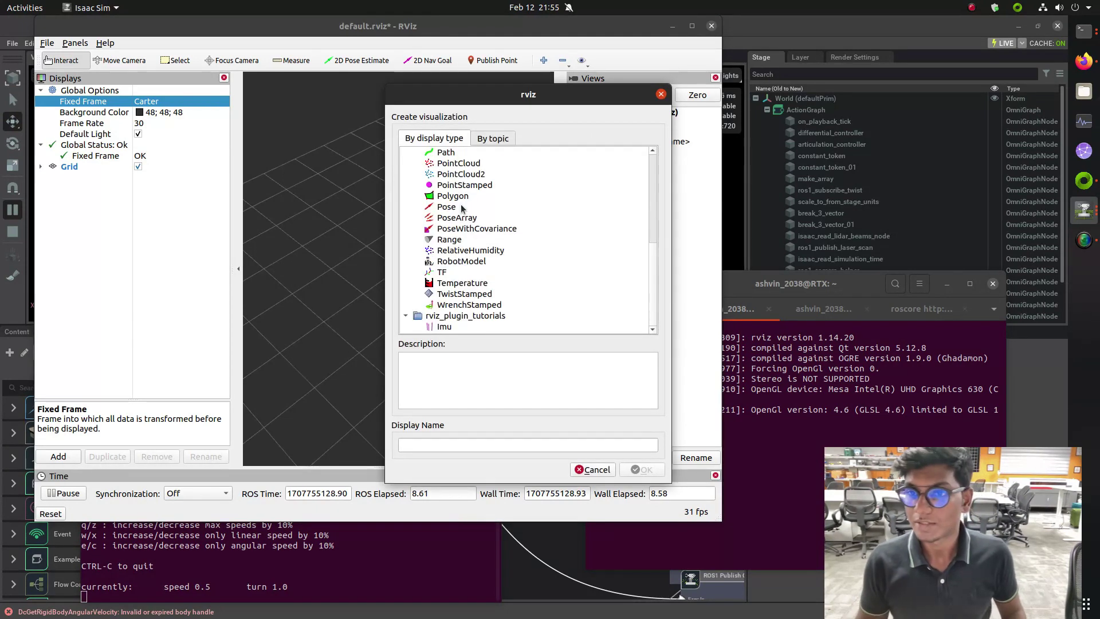
{"action": "left_click", "coordinate": [449, 273]}
{"action": "left_click", "coordinate": [641, 469]}
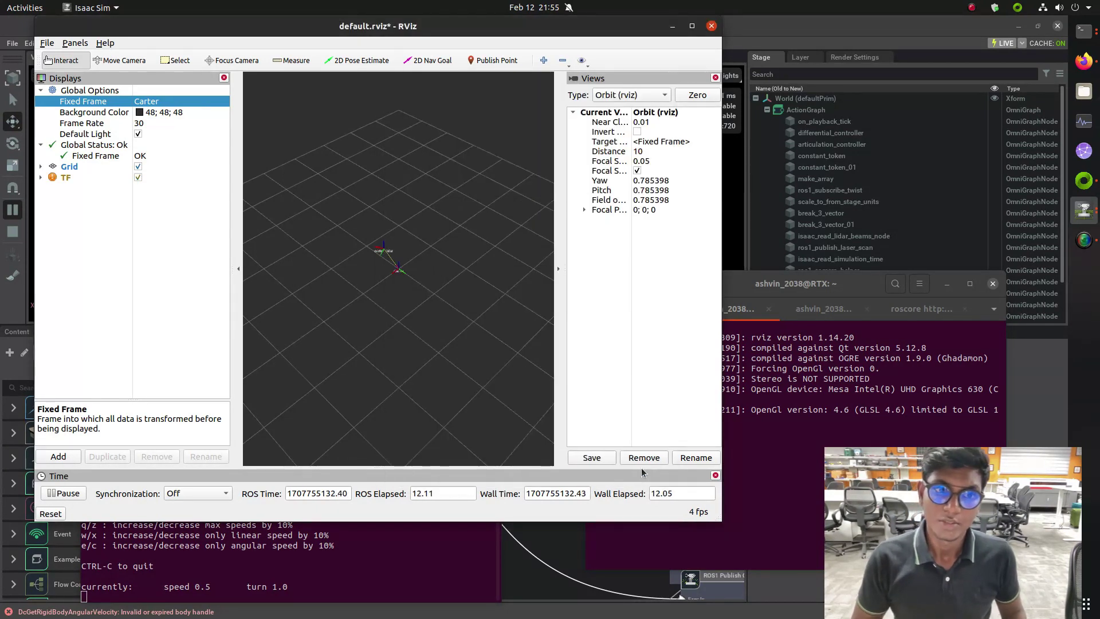
{"action": "scroll", "coordinate": [410, 318], "scroll_direction": "up", "scroll_amount": 6}
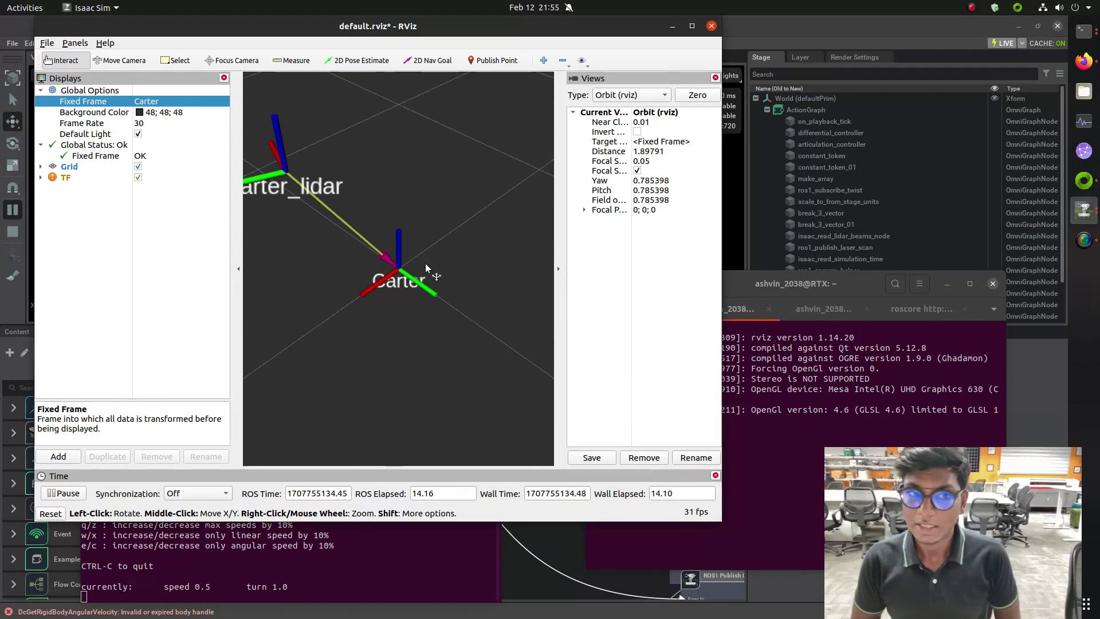
{"action": "scroll", "coordinate": [362, 272], "scroll_direction": "up", "scroll_amount": 7}
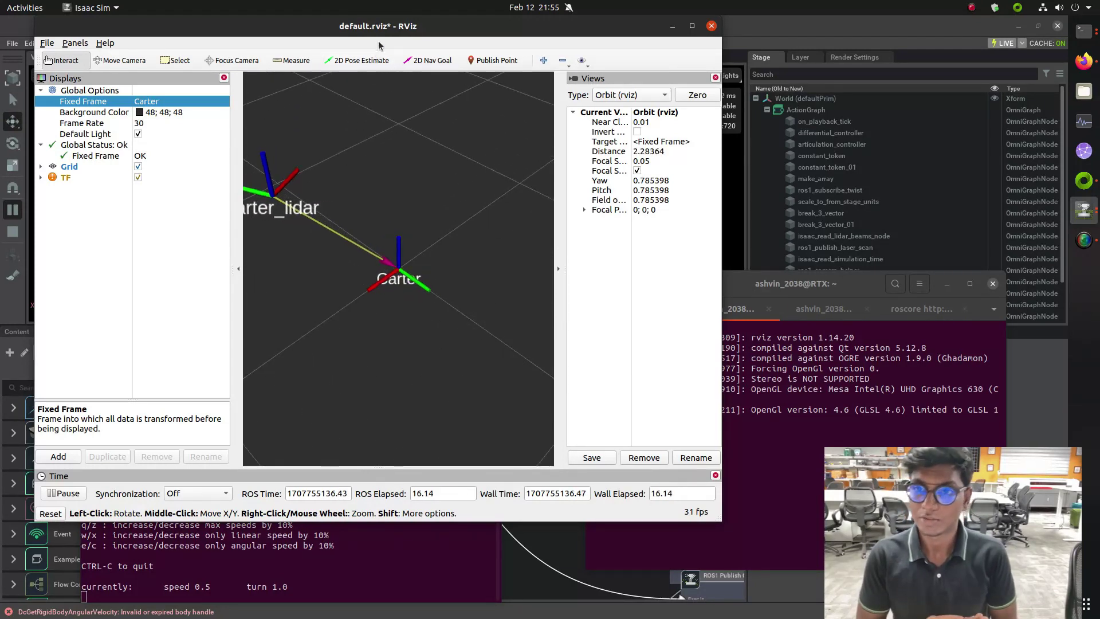
{"action": "scroll", "coordinate": [400, 192], "scroll_direction": "down", "scroll_amount": 2}
{"action": "left_click_drag", "start_coordinate": [336, 28], "coordinate": [771, 189]}
{"action": "left_click", "coordinate": [491, 437]}
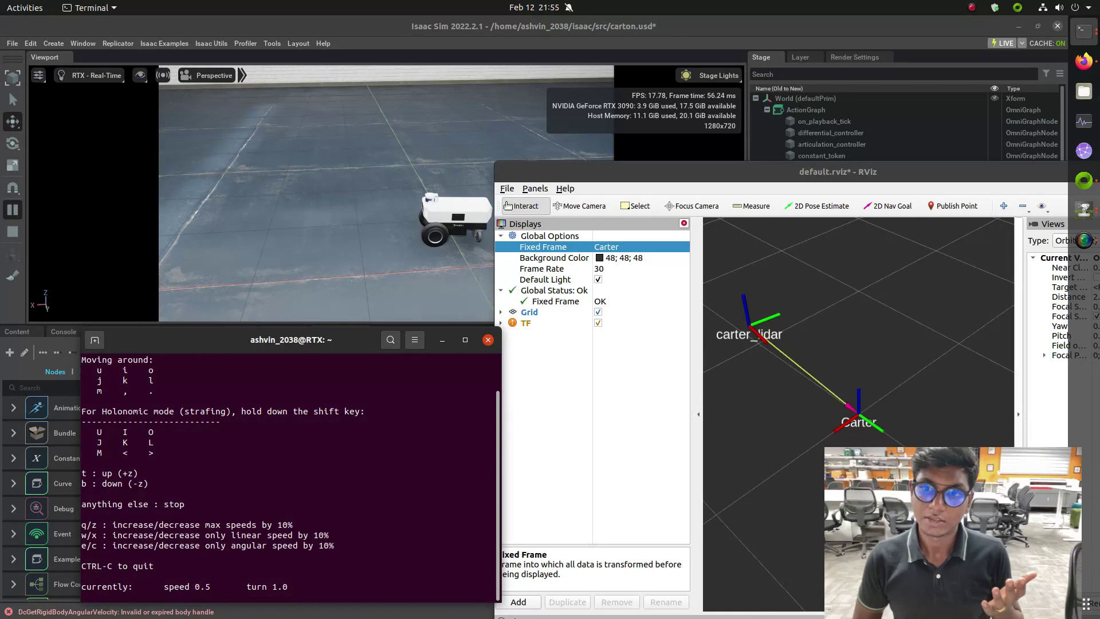
Step: Zoom the RViz 3D view on the linked Carter and carter_lidar TF axes
{"action": "scroll", "coordinate": [866, 399], "scroll_direction": "up", "scroll_amount": 3}
{"action": "scroll", "coordinate": [866, 399], "scroll_direction": "down", "scroll_amount": 5}
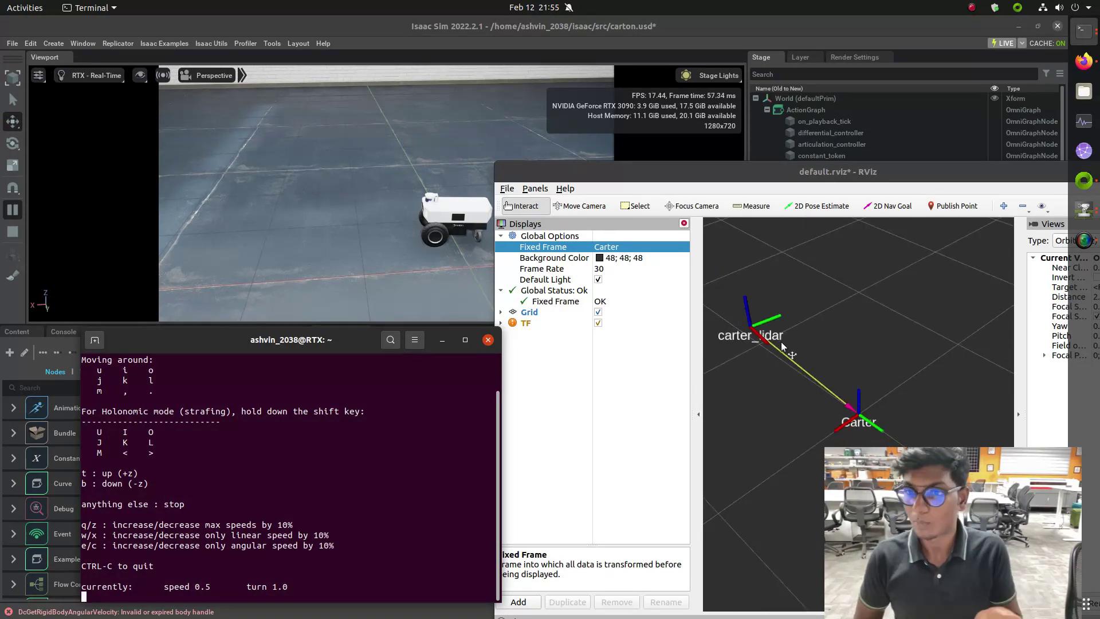
{"action": "scroll", "coordinate": [729, 339], "scroll_direction": "up", "scroll_amount": 2}
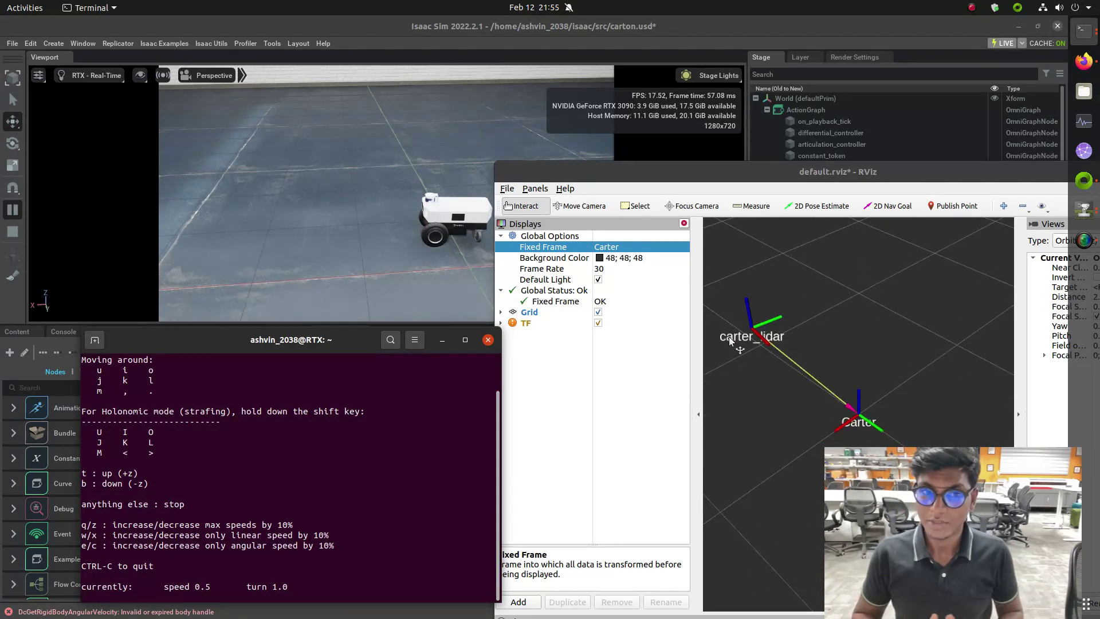